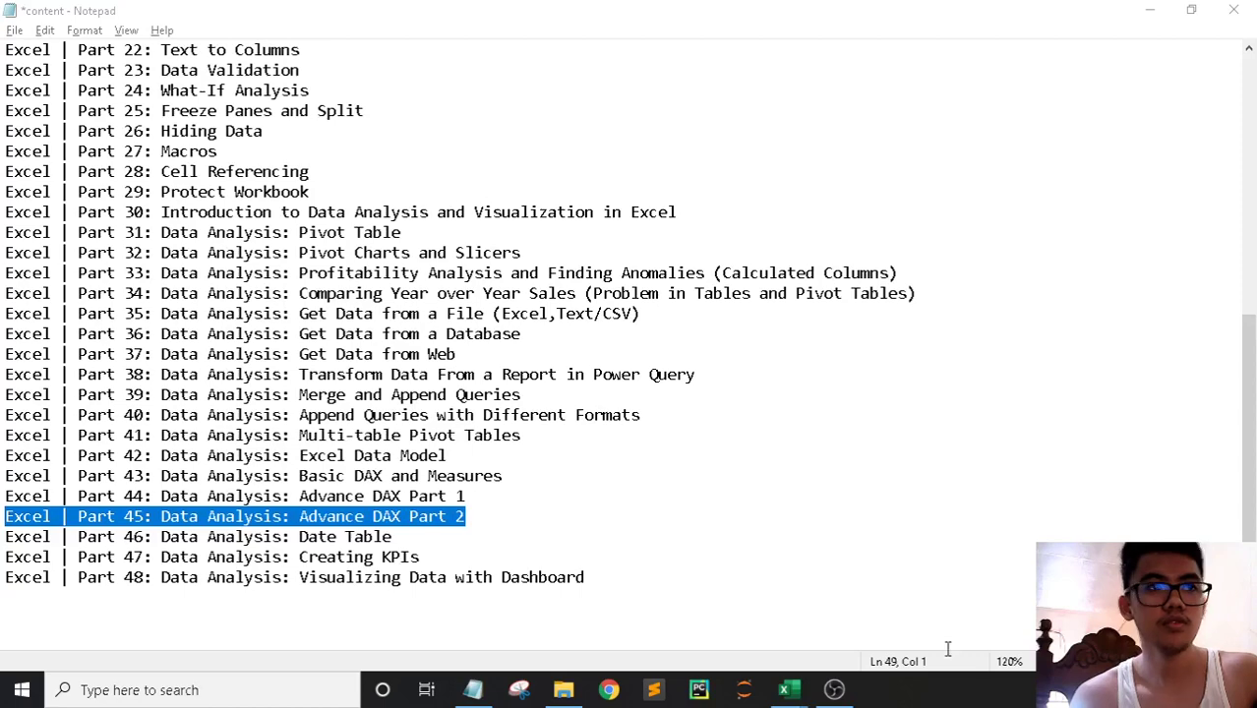
Scroll to the top of the Notepad tutorial notes and show the open Excel windows
{"action": "left_click", "coordinate": [599, 519]}
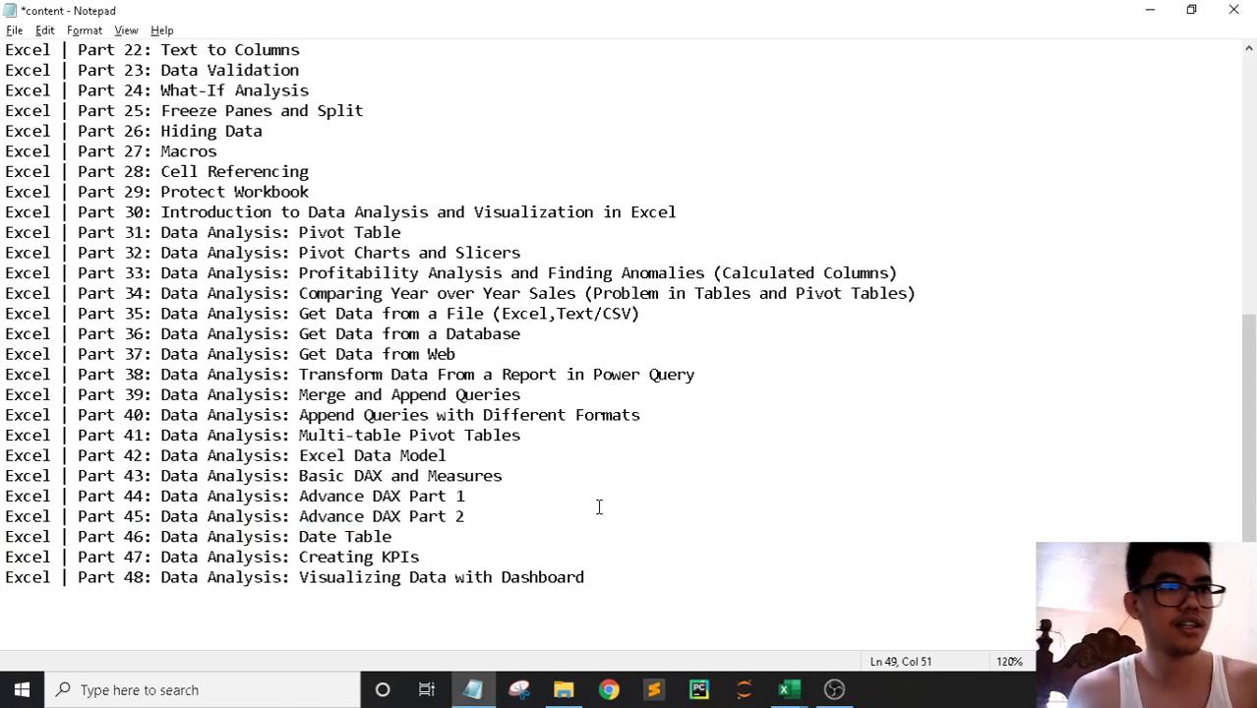
{"action": "scroll", "coordinate": [580, 483], "scroll_direction": "up", "scroll_amount": 1}
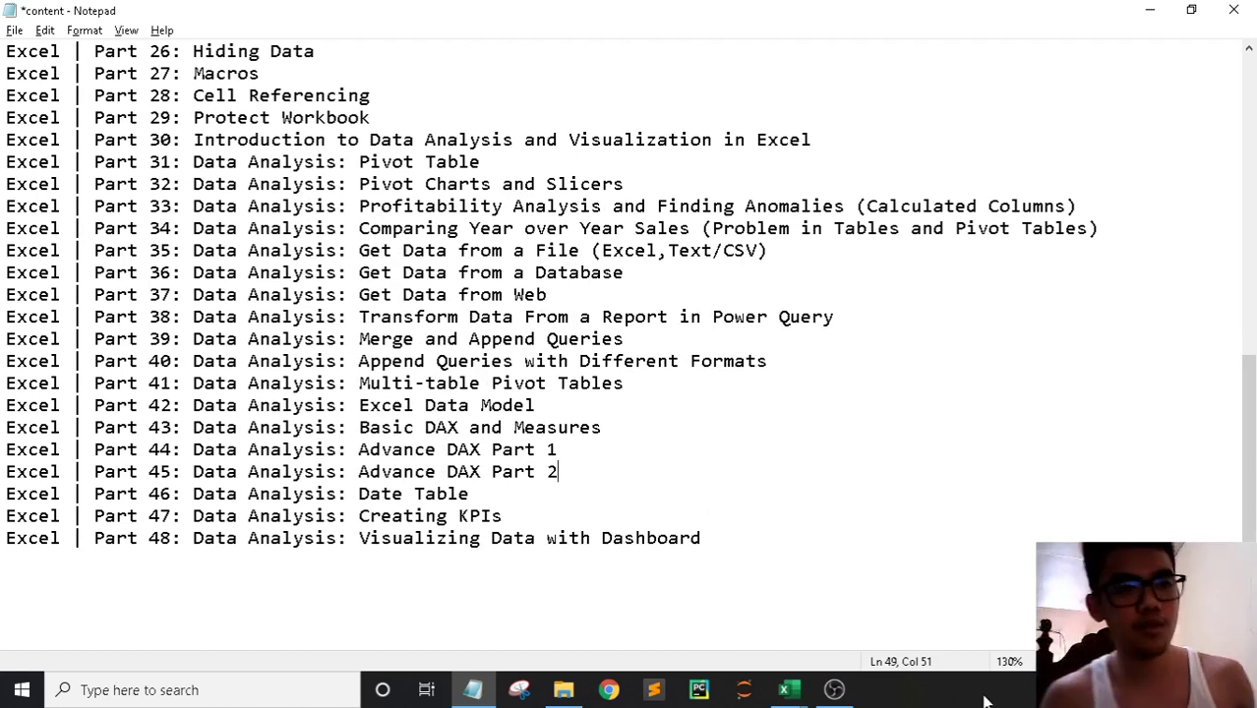
{"action": "left_click", "coordinate": [805, 693]}
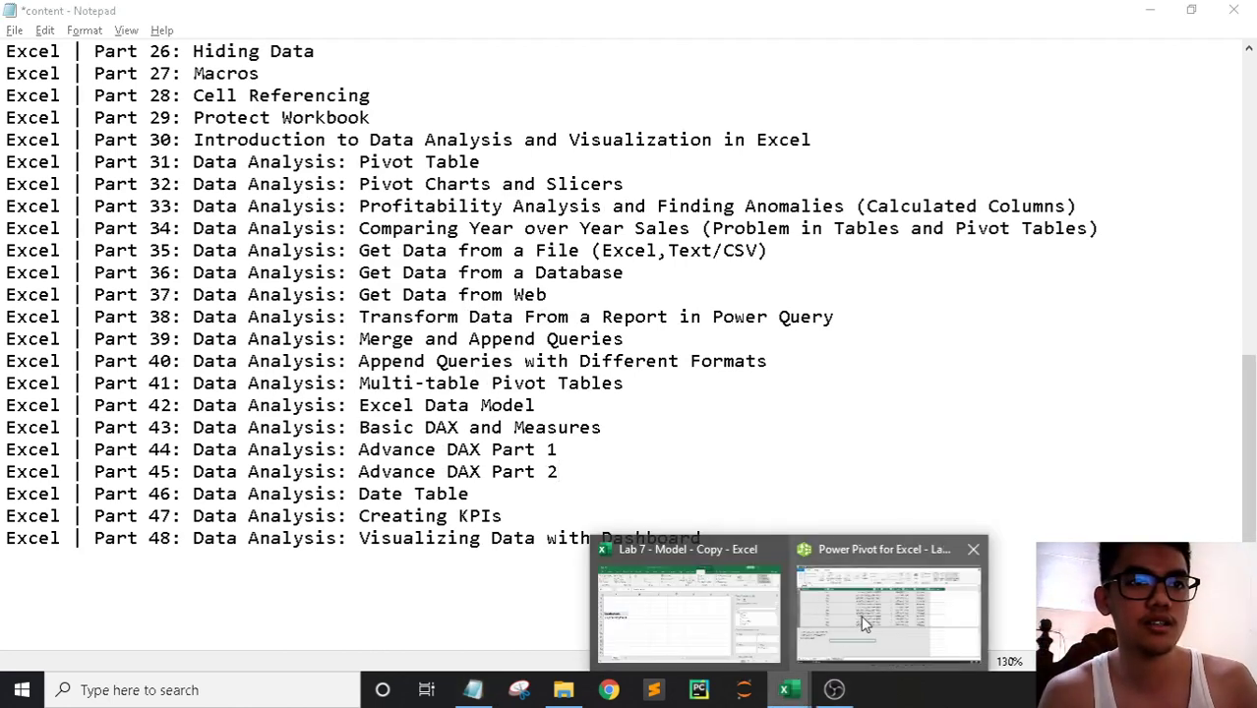
Close Power Pivot, switch to the Lab 7 workbook and re-add TotalRevenue to the pivot values
{"action": "left_click", "coordinate": [973, 549]}
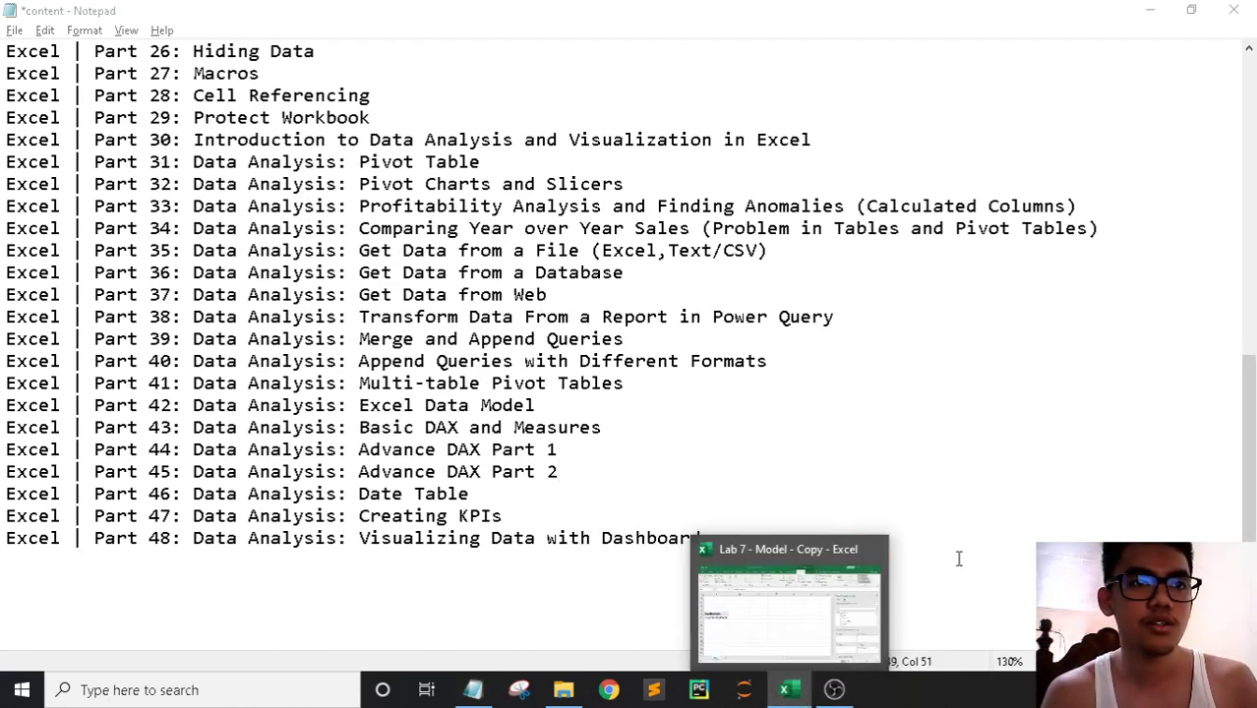
{"action": "left_click", "coordinate": [782, 595]}
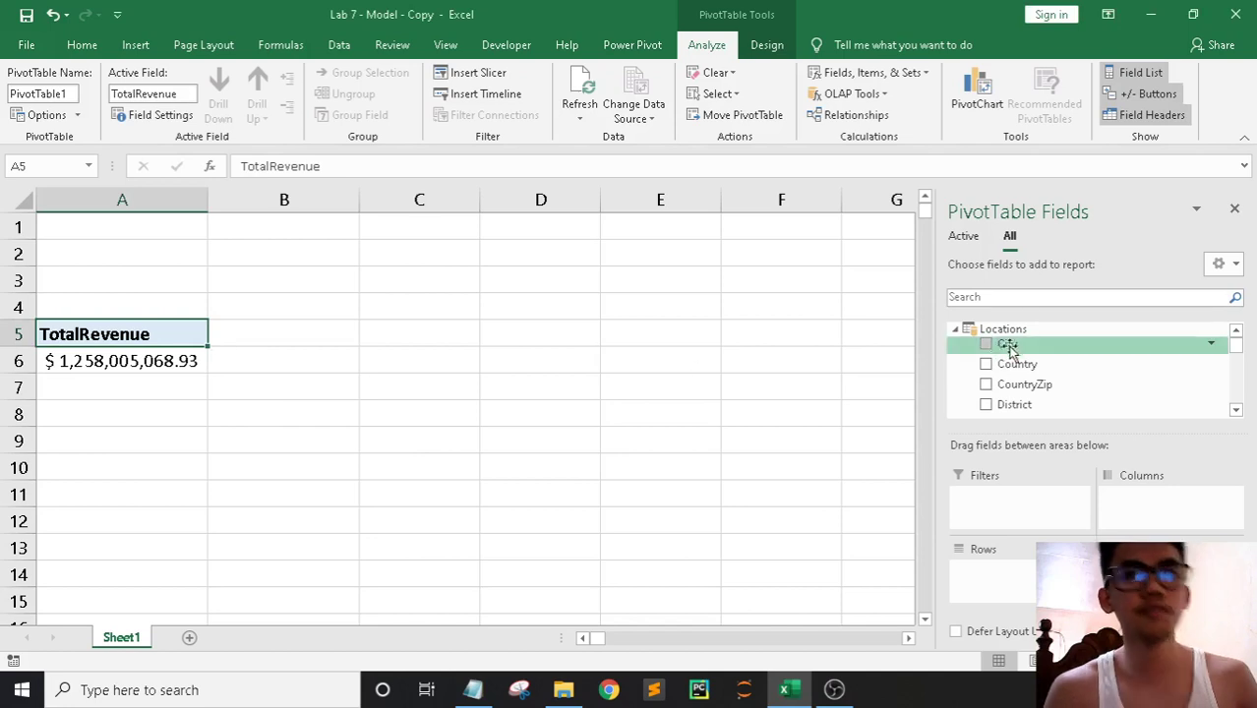
{"action": "scroll", "coordinate": [1120, 381], "scroll_direction": "down", "scroll_amount": 2}
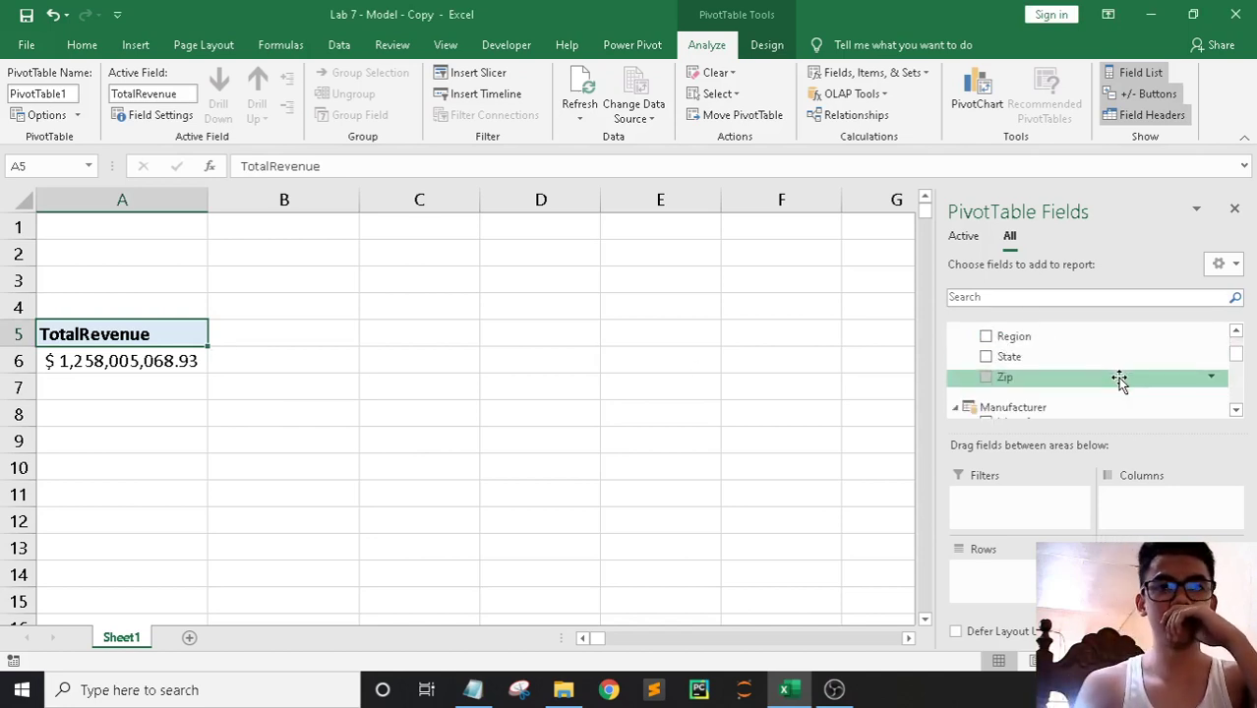
{"action": "scroll", "coordinate": [1120, 382], "scroll_direction": "down", "scroll_amount": 3}
{"action": "scroll", "coordinate": [1120, 382], "scroll_direction": "down", "scroll_amount": 5}
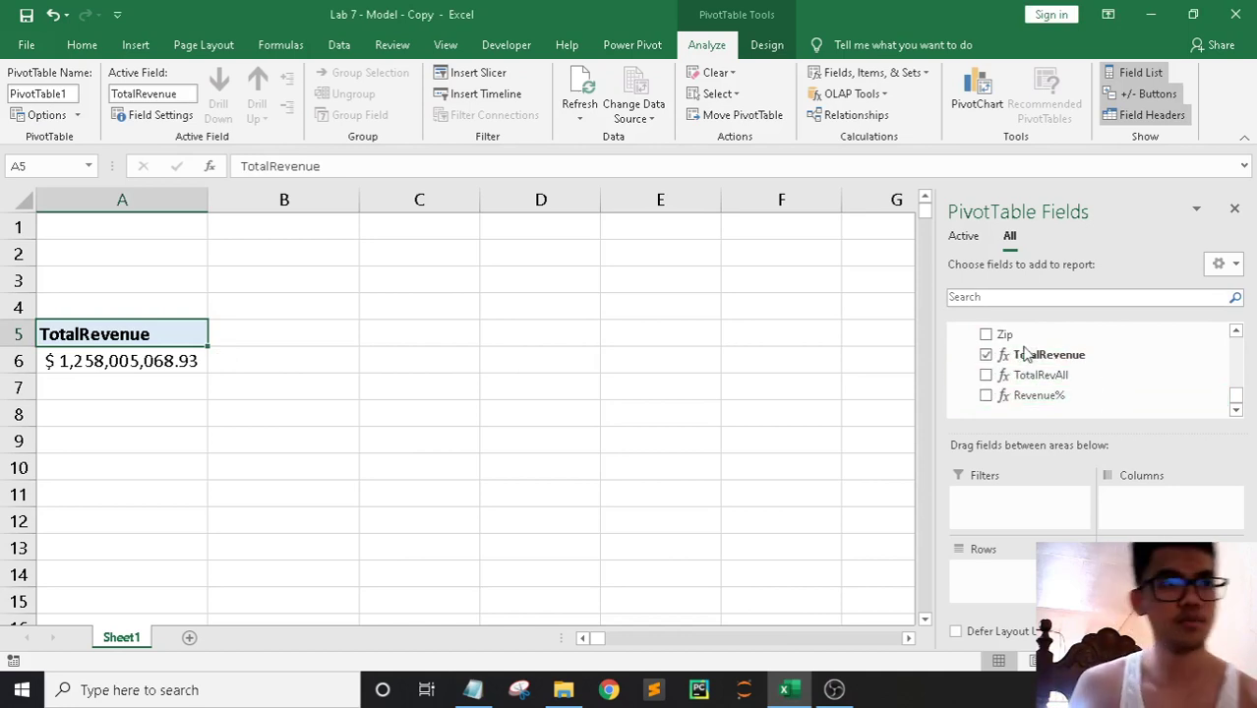
{"action": "left_click", "coordinate": [985, 356]}
{"action": "left_click", "coordinate": [1040, 358]}
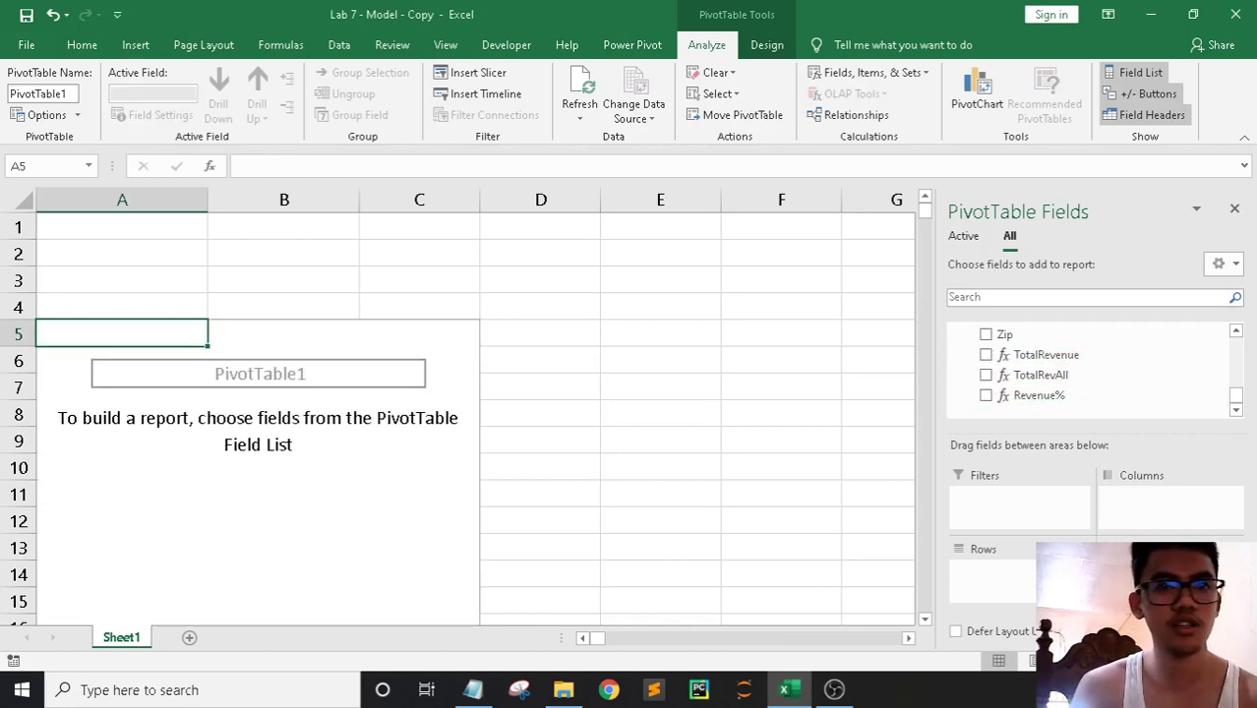
{"action": "scroll", "coordinate": [1123, 393], "scroll_direction": "up", "scroll_amount": 3}
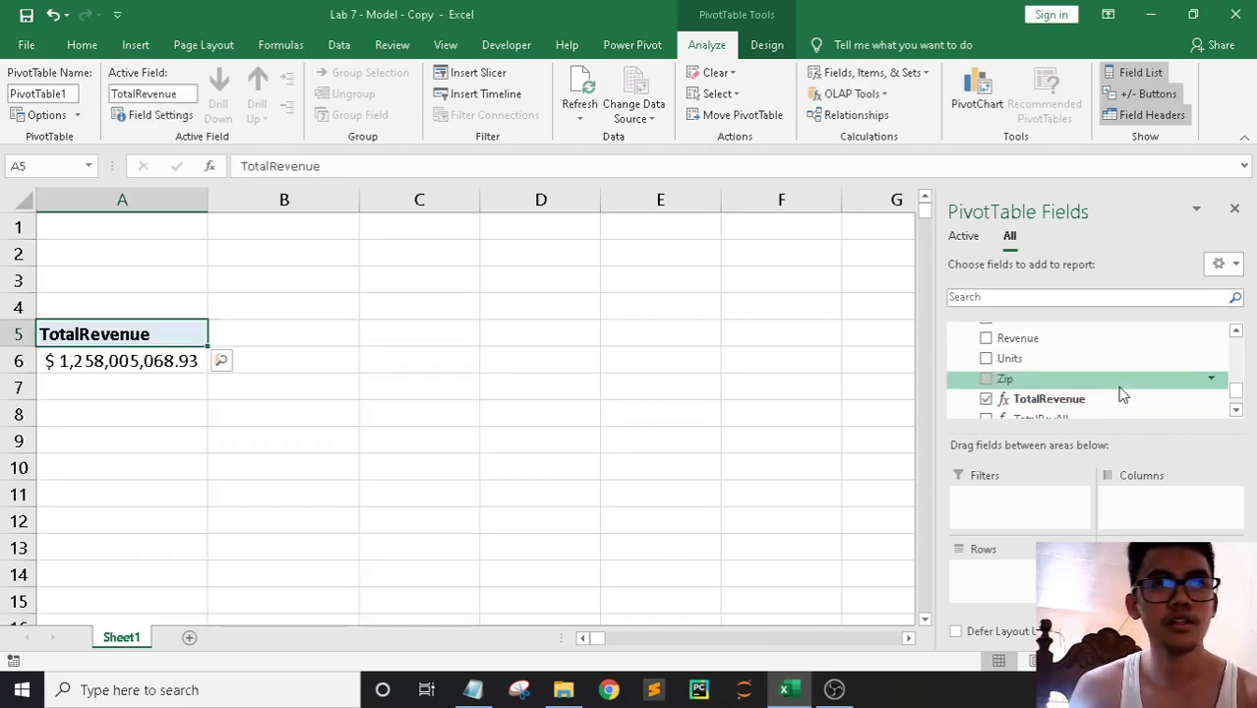
{"action": "scroll", "coordinate": [1123, 394], "scroll_direction": "up", "scroll_amount": 3}
{"action": "scroll", "coordinate": [1122, 393], "scroll_direction": "up", "scroll_amount": 3}
Put Country in the pivot rows and the Sales Date field in the columns
{"action": "left_click_drag", "start_coordinate": [1051, 354], "coordinate": [1018, 571]}
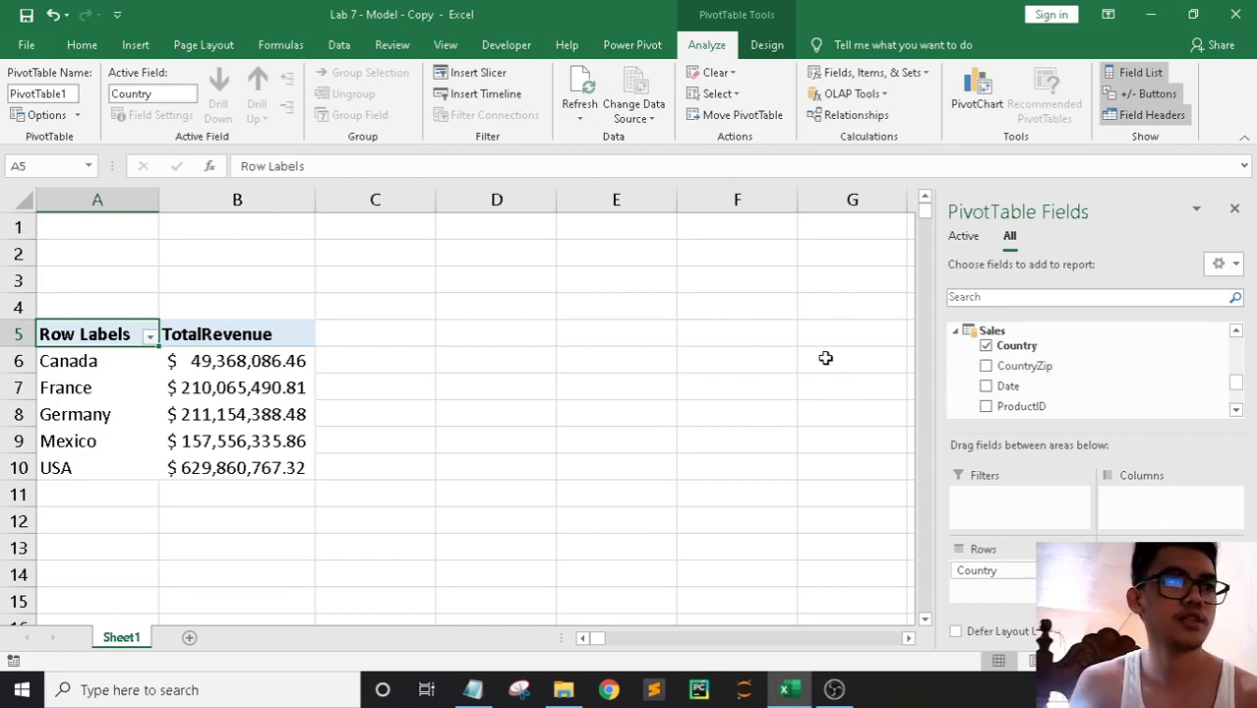
{"action": "scroll", "coordinate": [1068, 385], "scroll_direction": "down", "scroll_amount": 4}
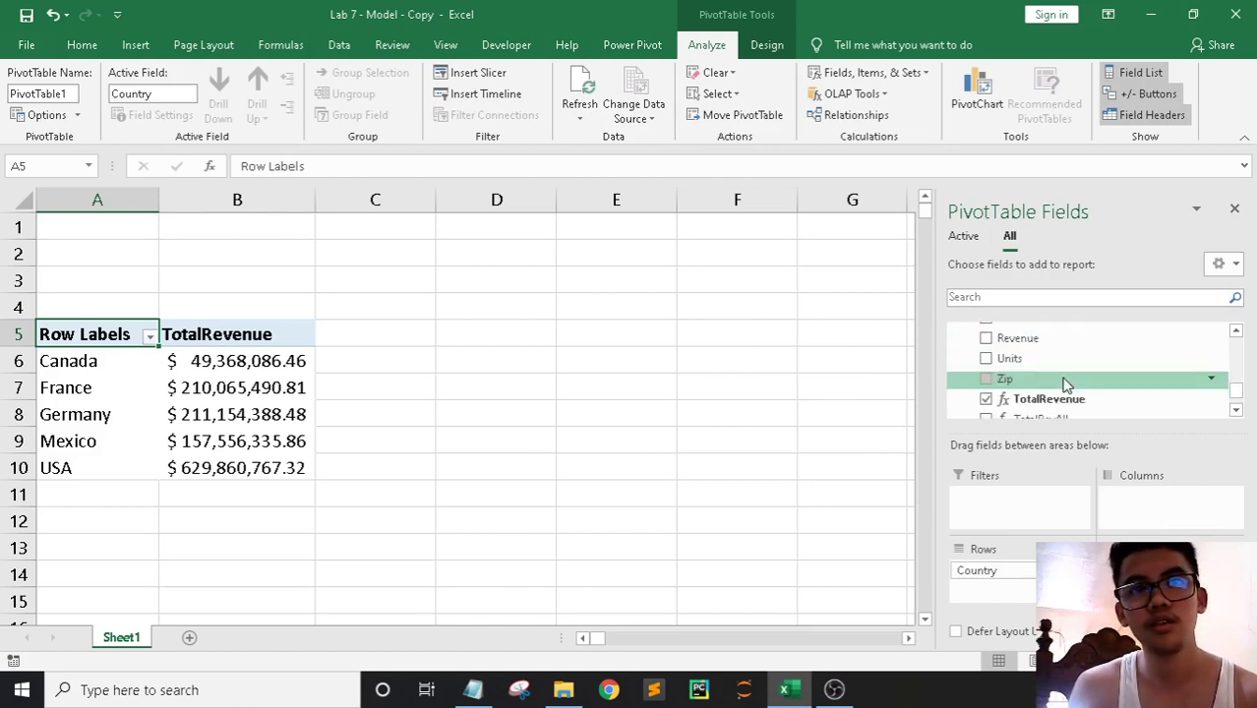
{"action": "scroll", "coordinate": [1071, 389], "scroll_direction": "up", "scroll_amount": 4}
{"action": "scroll", "coordinate": [1071, 389], "scroll_direction": "up", "scroll_amount": 3}
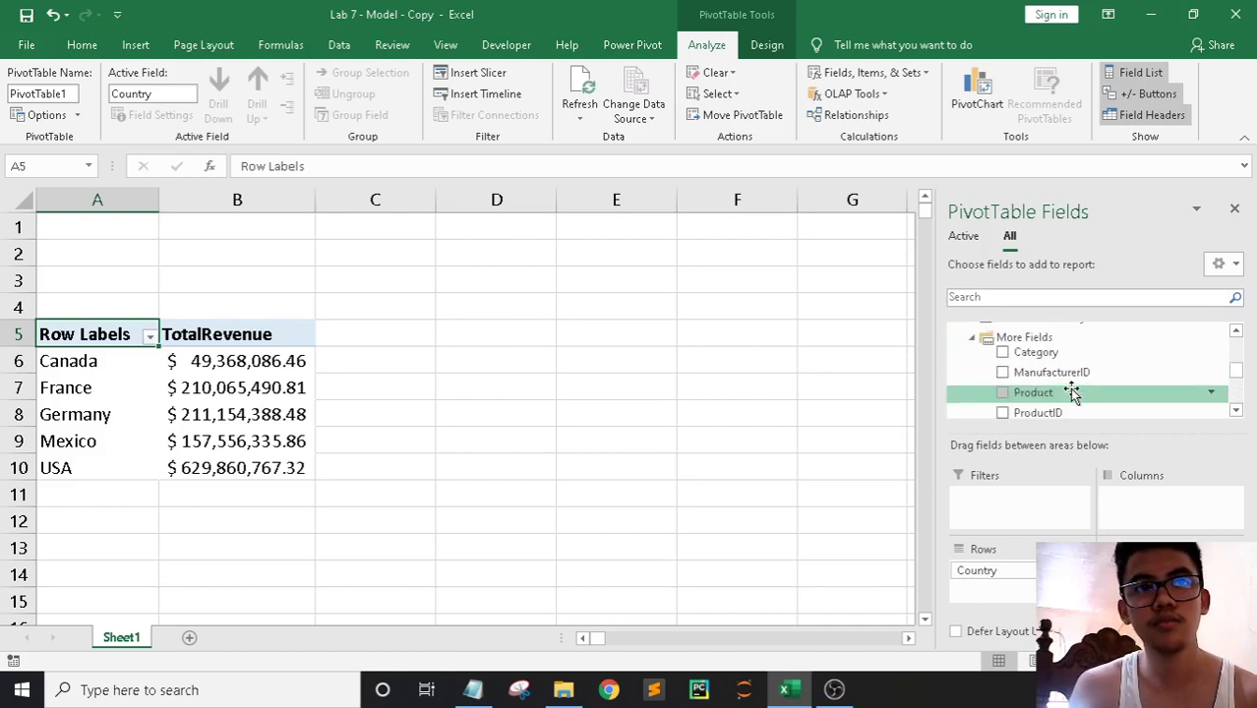
{"action": "scroll", "coordinate": [1071, 389], "scroll_direction": "up", "scroll_amount": 2}
{"action": "scroll", "coordinate": [1071, 390], "scroll_direction": "up", "scroll_amount": 3}
{"action": "scroll", "coordinate": [1072, 390], "scroll_direction": "up", "scroll_amount": 3}
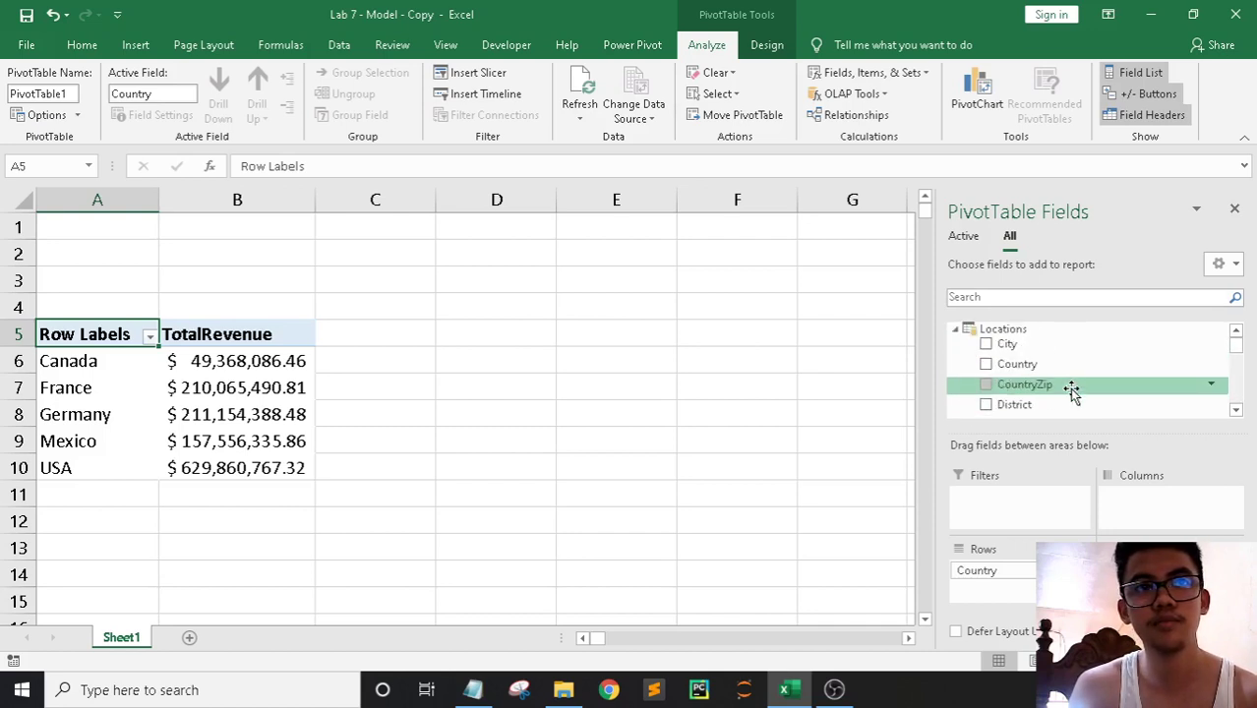
{"action": "scroll", "coordinate": [1071, 390], "scroll_direction": "down", "scroll_amount": 3}
{"action": "scroll", "coordinate": [1073, 392], "scroll_direction": "down", "scroll_amount": 3}
{"action": "scroll", "coordinate": [1075, 393], "scroll_direction": "up", "scroll_amount": 2}
{"action": "scroll", "coordinate": [1053, 375], "scroll_direction": "up", "scroll_amount": 1}
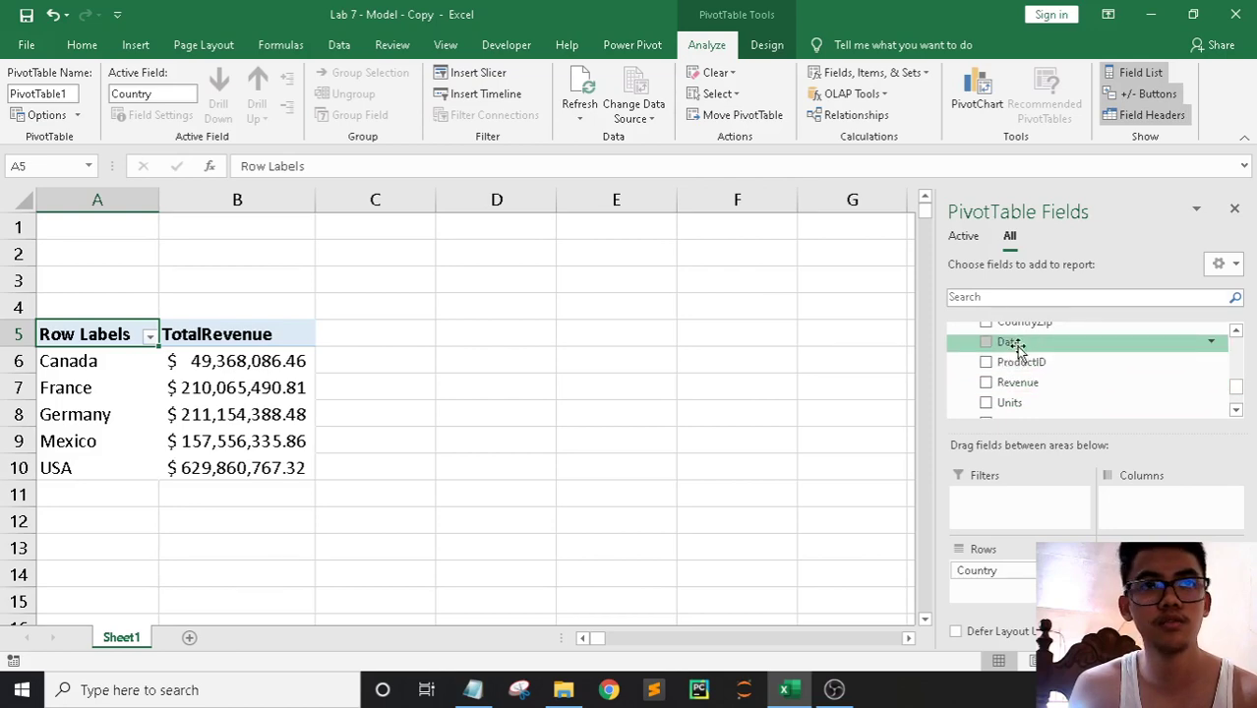
{"action": "left_click_drag", "start_coordinate": [1016, 344], "coordinate": [1145, 511]}
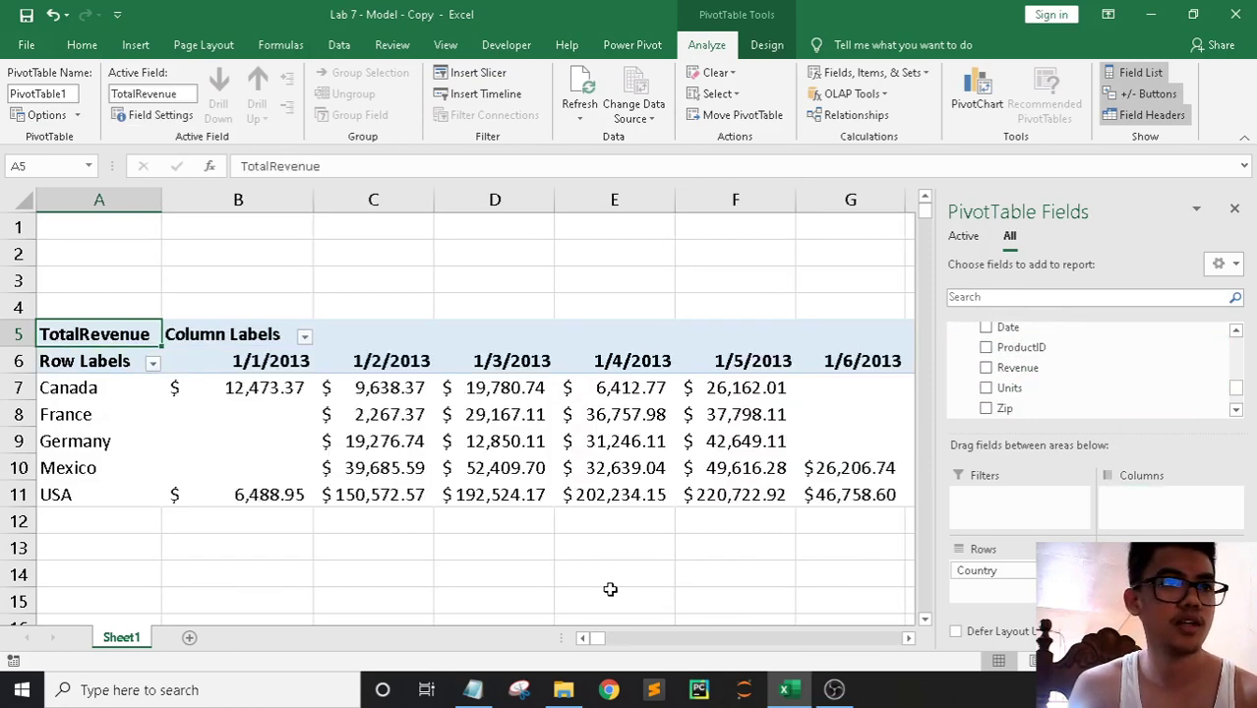
Remove Date from the pivot so it shows one TotalRevenue total per country
{"action": "mouse_move", "coordinate": [595, 638]}
{"action": "left_mouse_down"}
{"action": "mouse_move", "coordinate": [825, 636]}
{"action": "mouse_move", "coordinate": [589, 640]}
{"action": "left_mouse_up"}
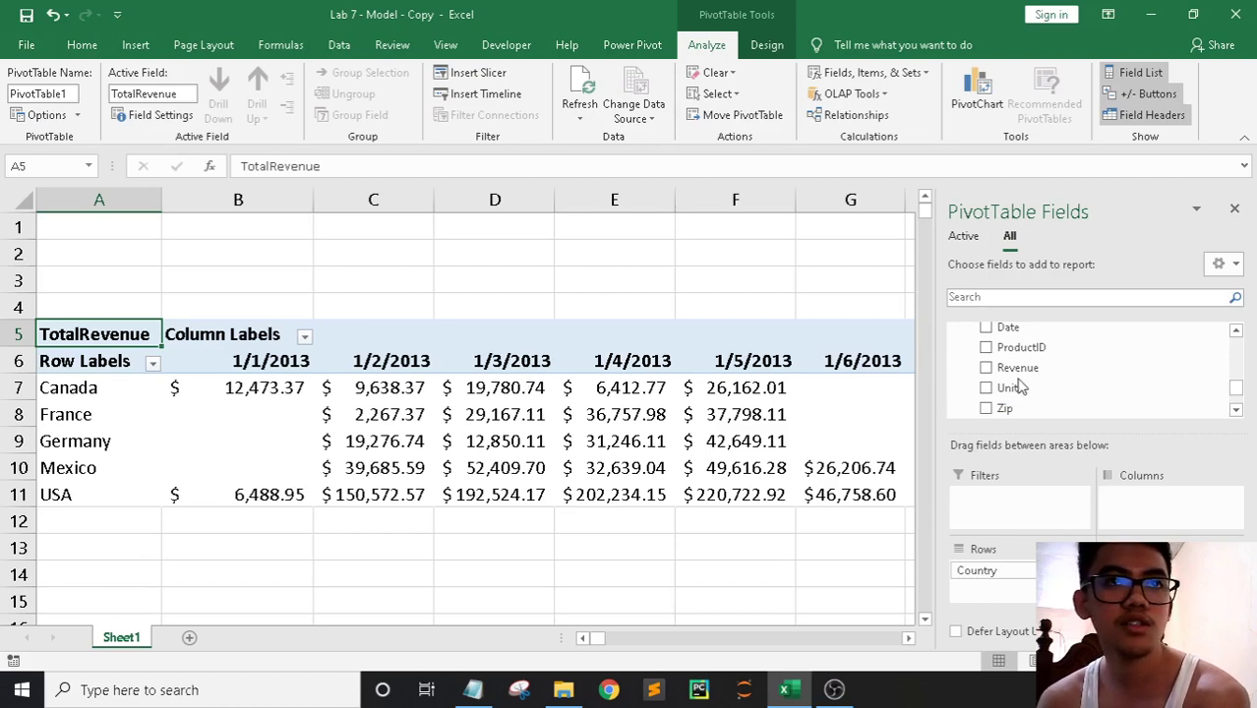
{"action": "scroll", "coordinate": [1013, 383], "scroll_direction": "up", "scroll_amount": 1}
{"action": "left_click", "coordinate": [986, 372]}
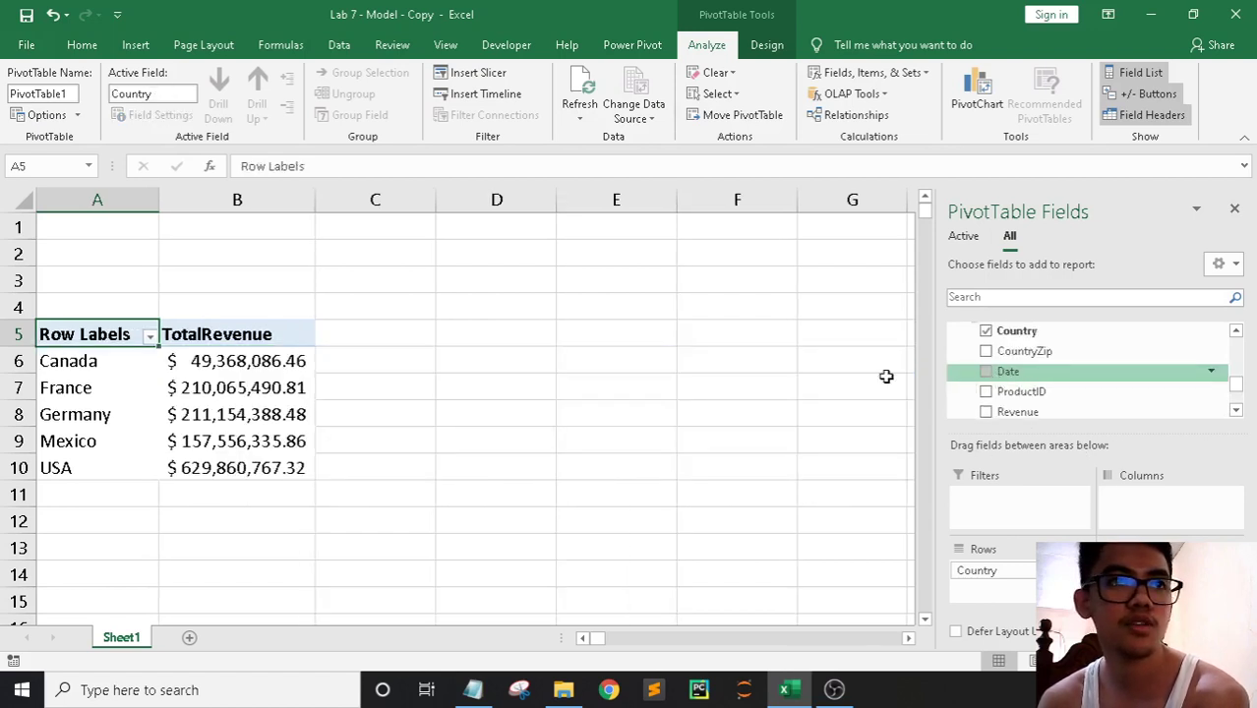
{"action": "left_click", "coordinate": [447, 437]}
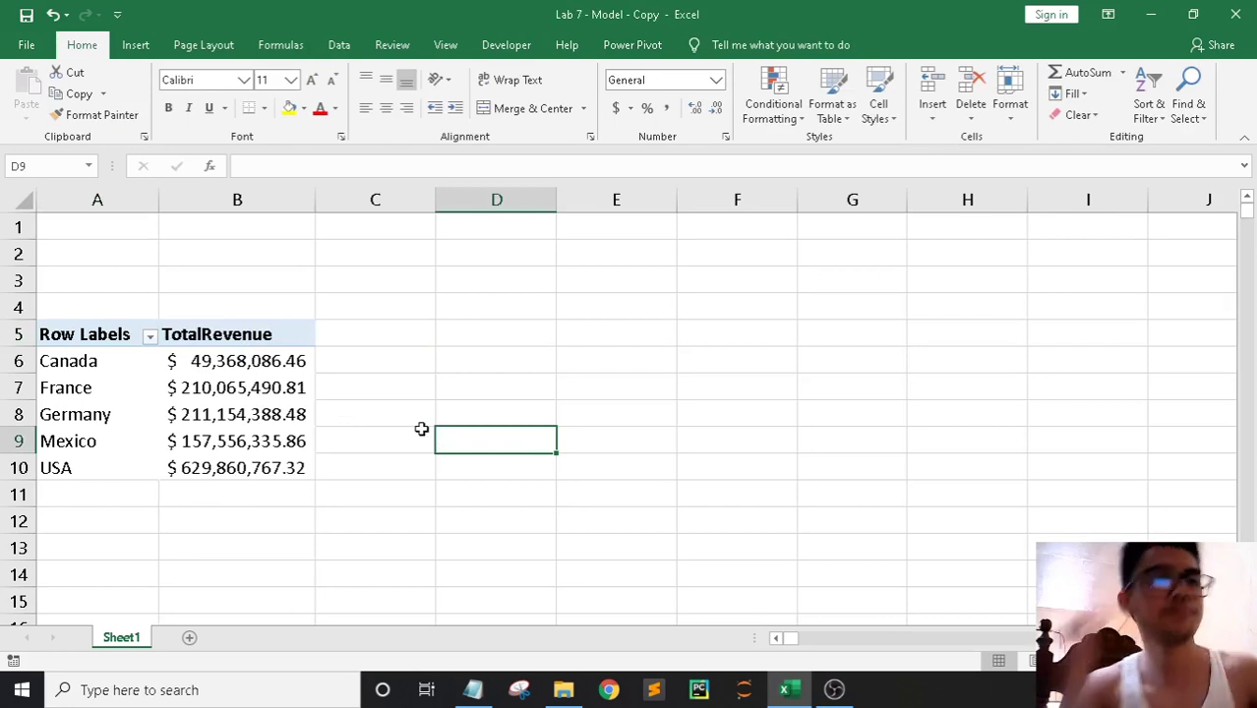
Open the Power Pivot data model window and inspect the Sales table's Date column
{"action": "left_click", "coordinate": [610, 51]}
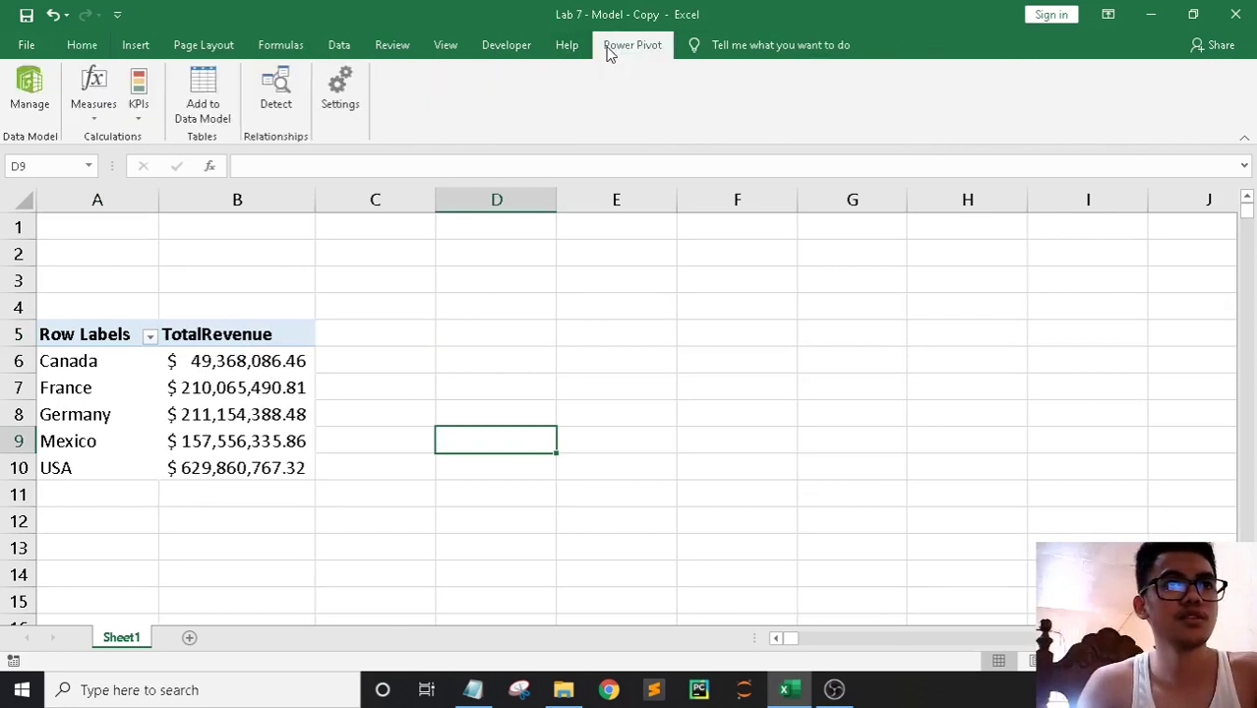
{"action": "left_click", "coordinate": [30, 88]}
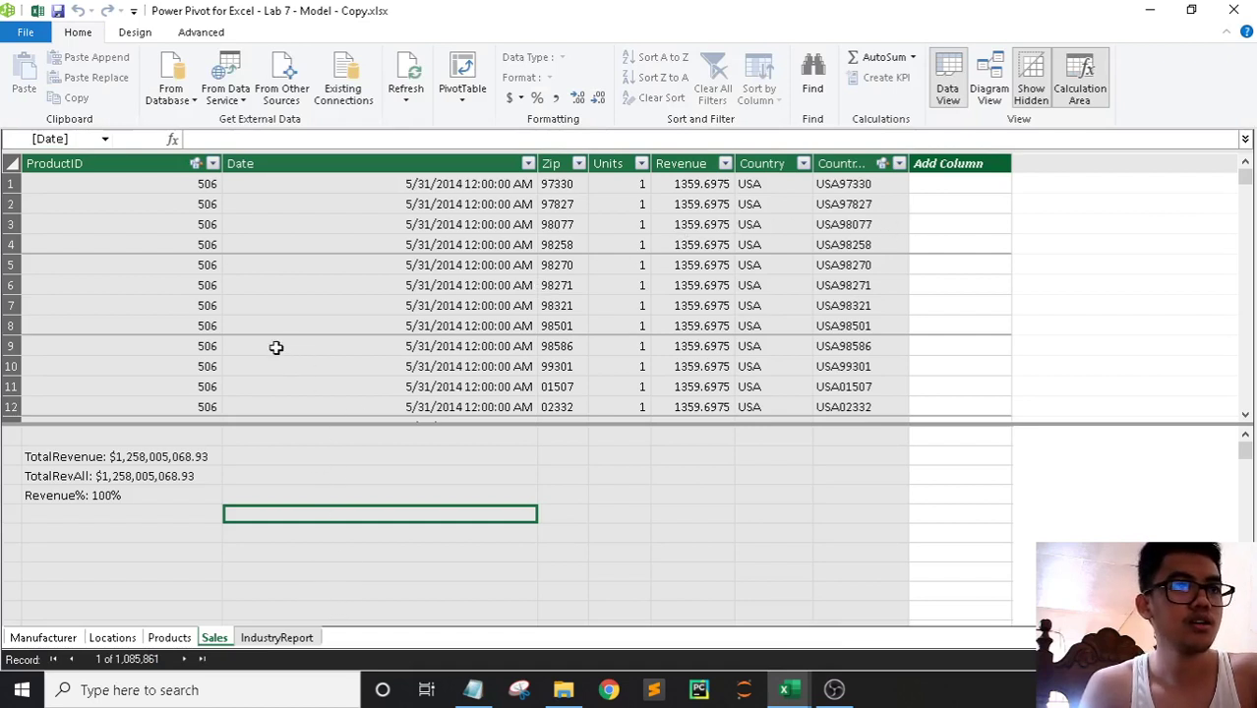
{"action": "left_click", "coordinate": [400, 165]}
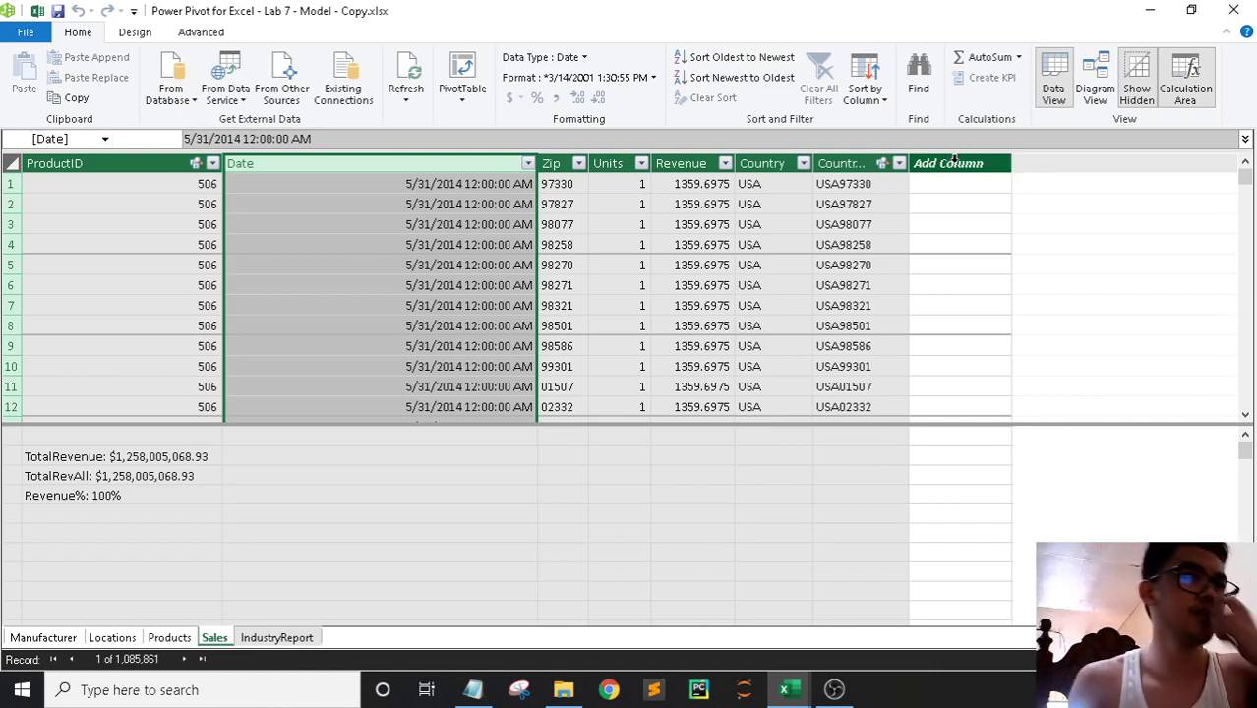
{"action": "left_click", "coordinate": [678, 507]}
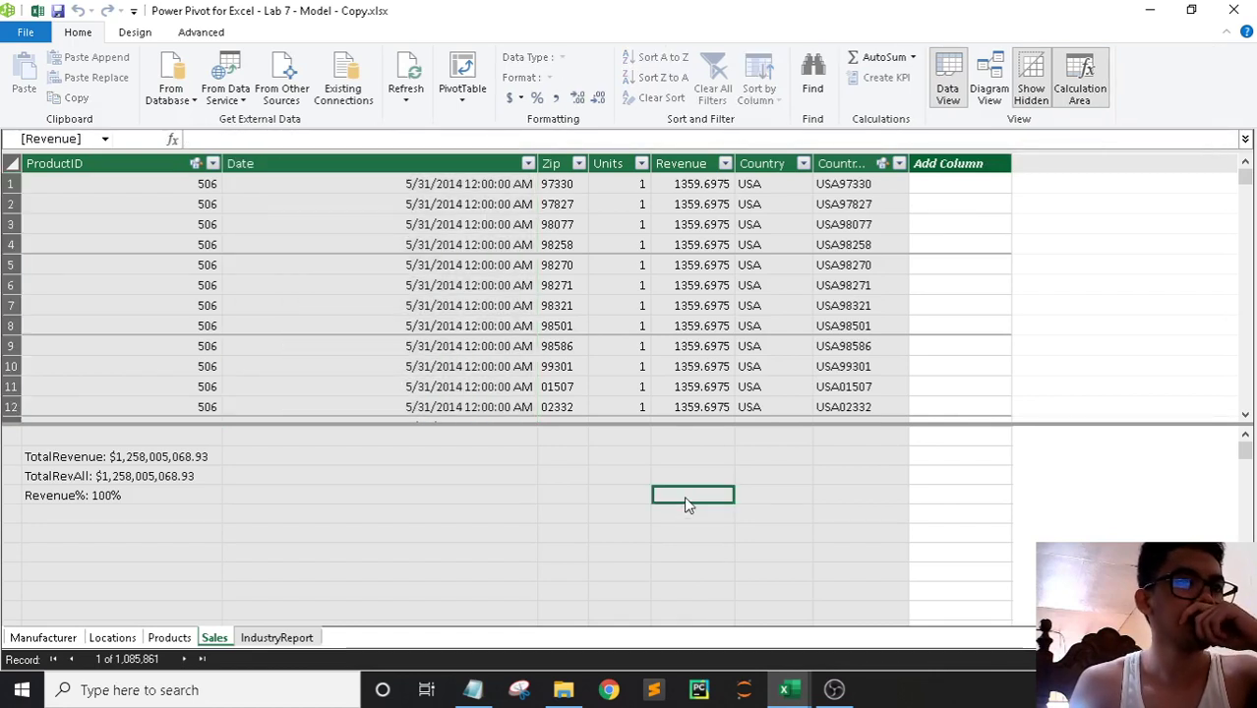
Browse the Design and Advanced commands and the IndustryReport, Products, Locations, Manufacturer and Sales tables' dates
{"action": "left_click", "coordinate": [133, 33]}
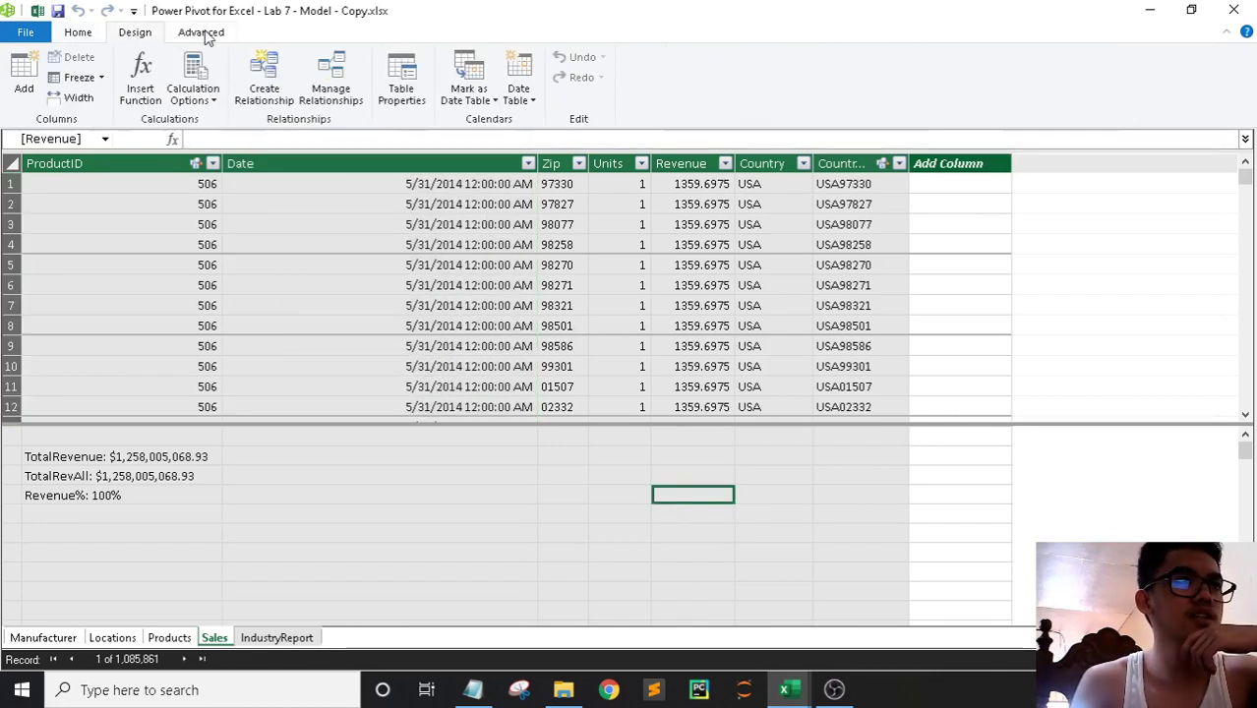
{"action": "left_click", "coordinate": [207, 33]}
{"action": "left_click", "coordinate": [148, 35]}
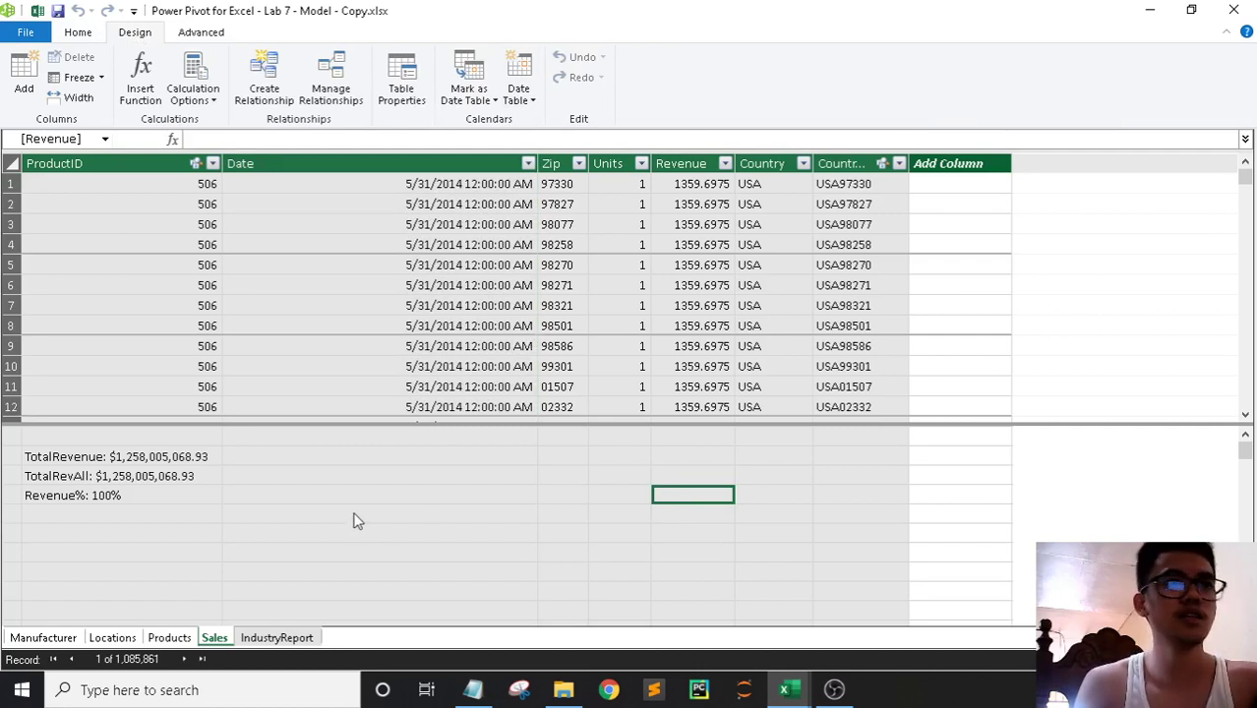
{"action": "left_click", "coordinate": [375, 350]}
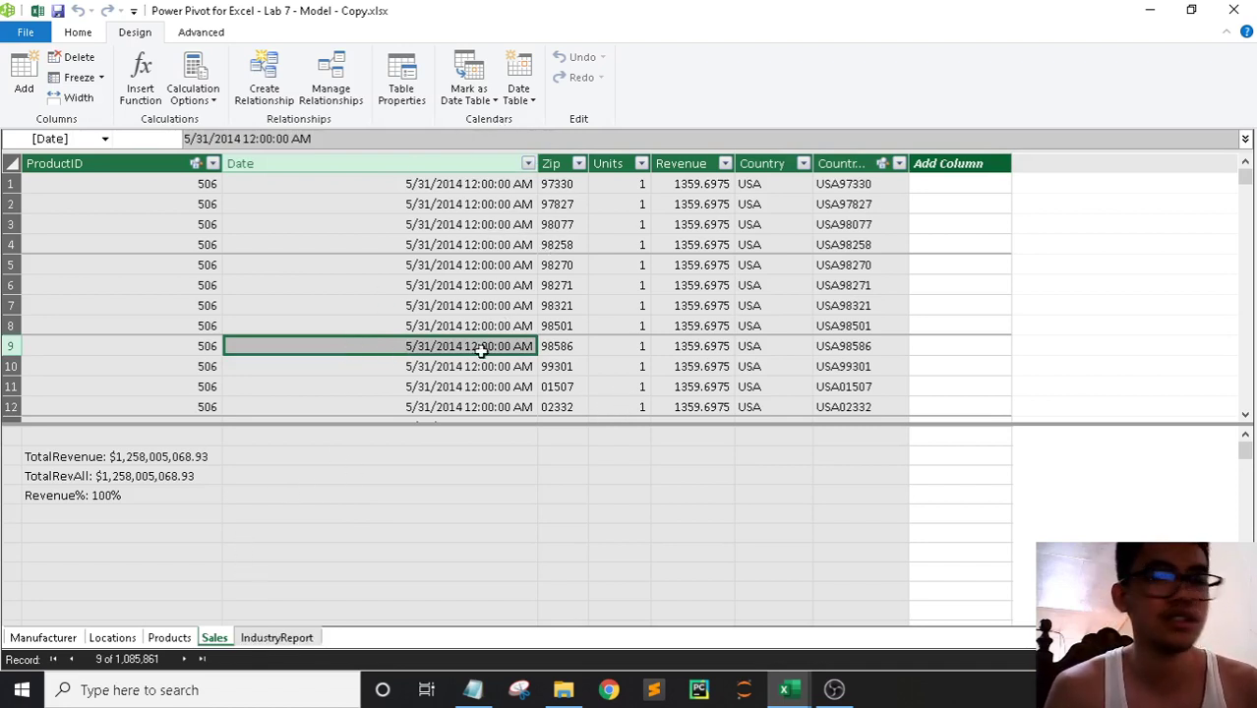
{"action": "left_click", "coordinate": [475, 204]}
{"action": "left_click", "coordinate": [285, 640]}
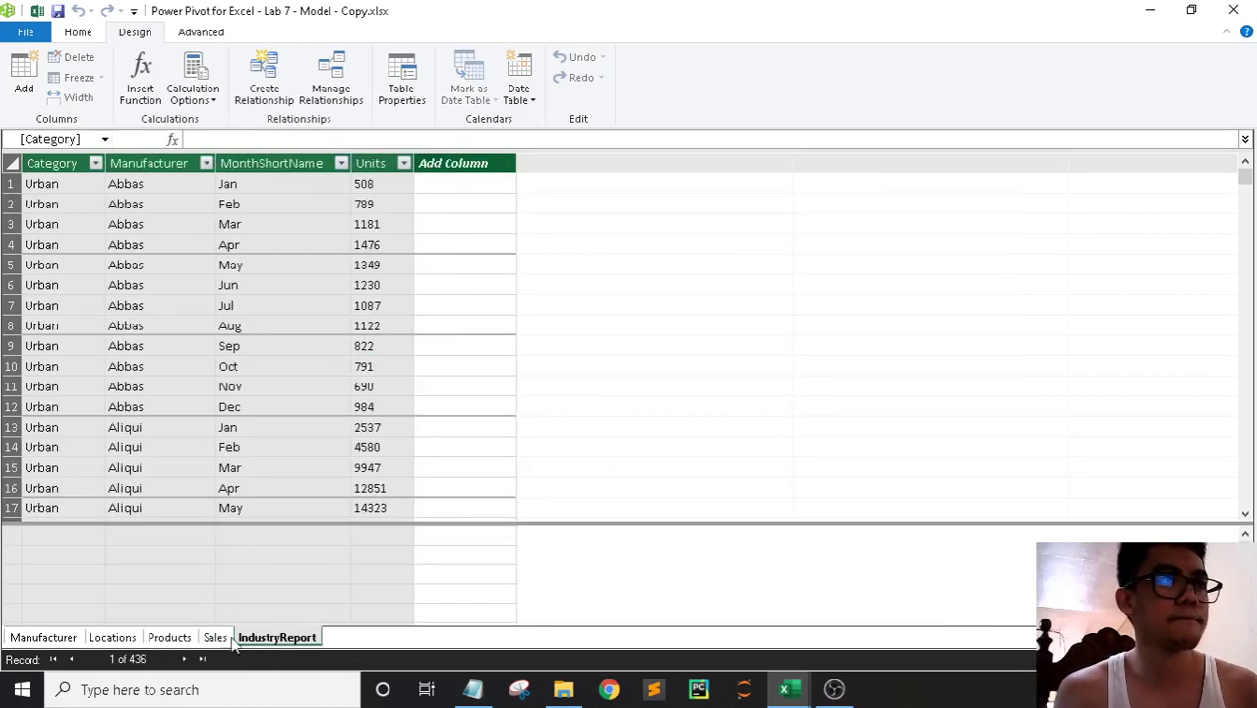
{"action": "left_click", "coordinate": [169, 638]}
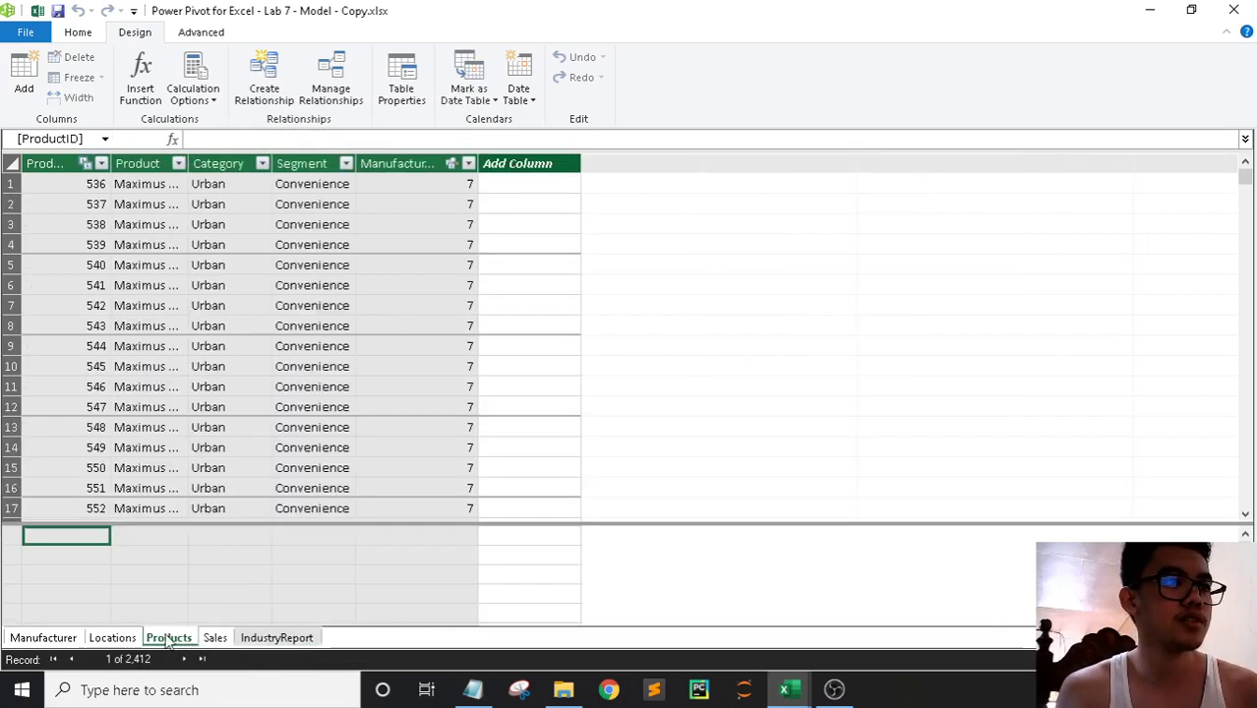
{"action": "left_click", "coordinate": [112, 638]}
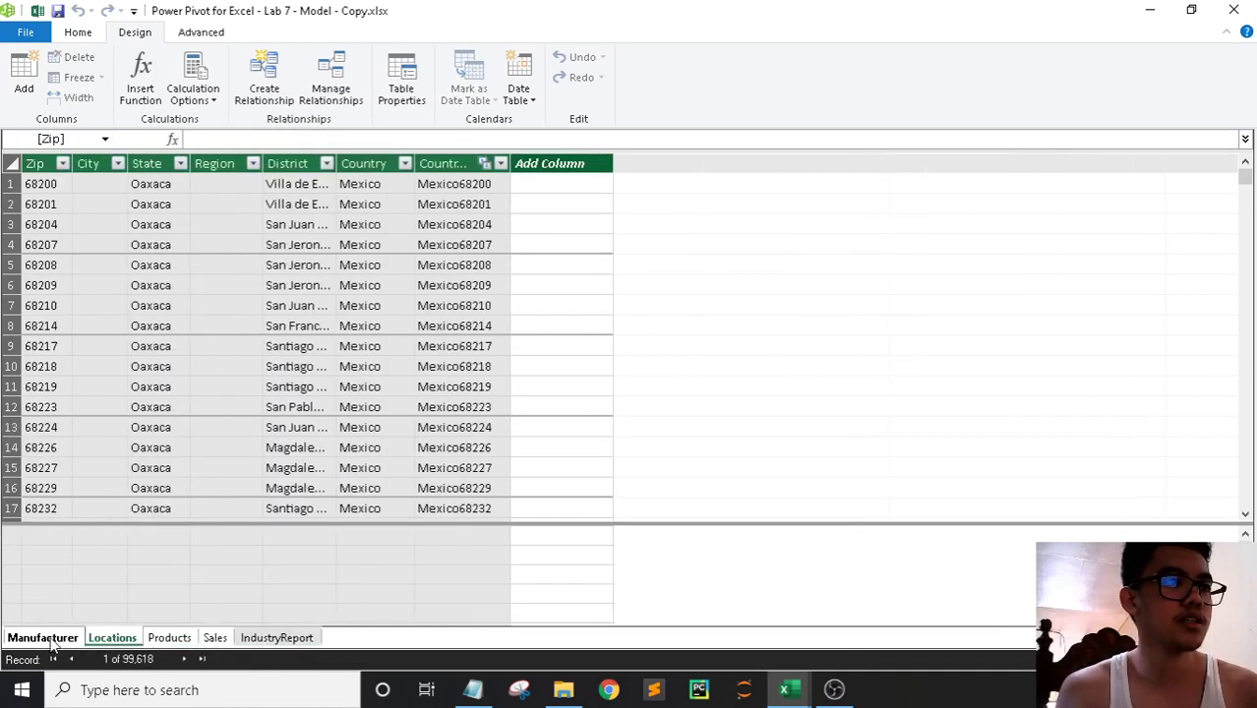
{"action": "left_click", "coordinate": [43, 638]}
{"action": "left_click", "coordinate": [214, 637]}
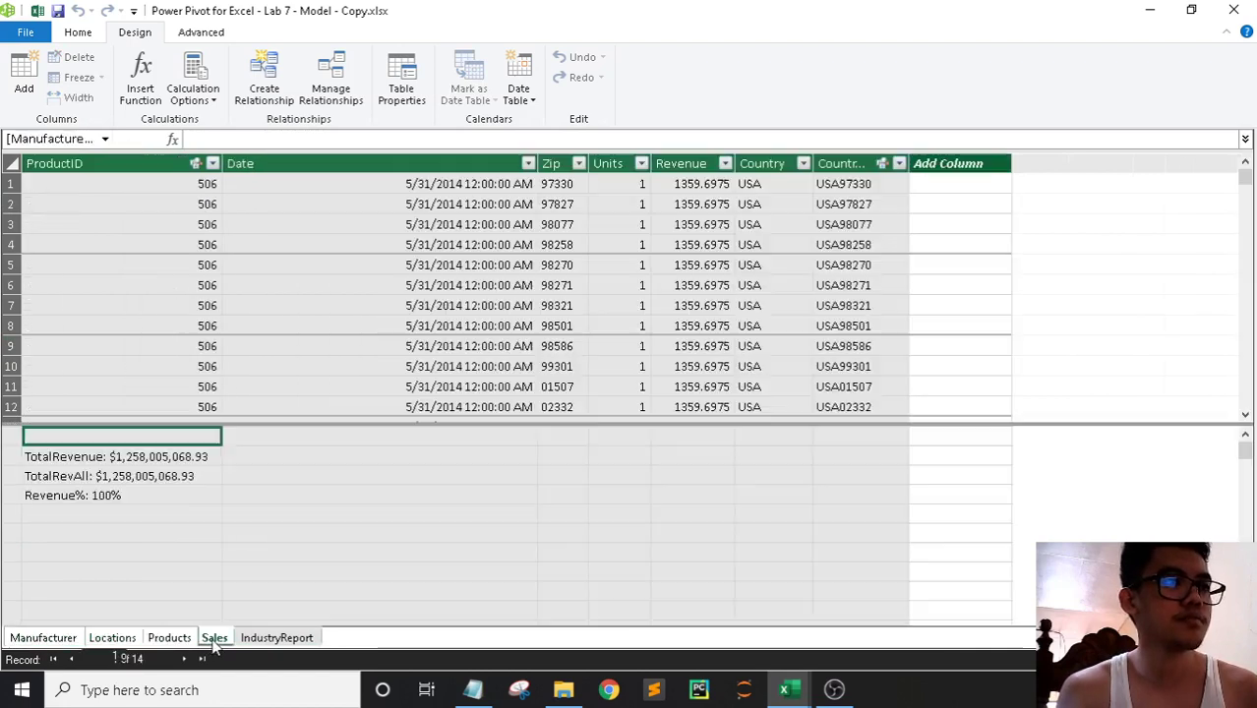
{"action": "left_click", "coordinate": [448, 251]}
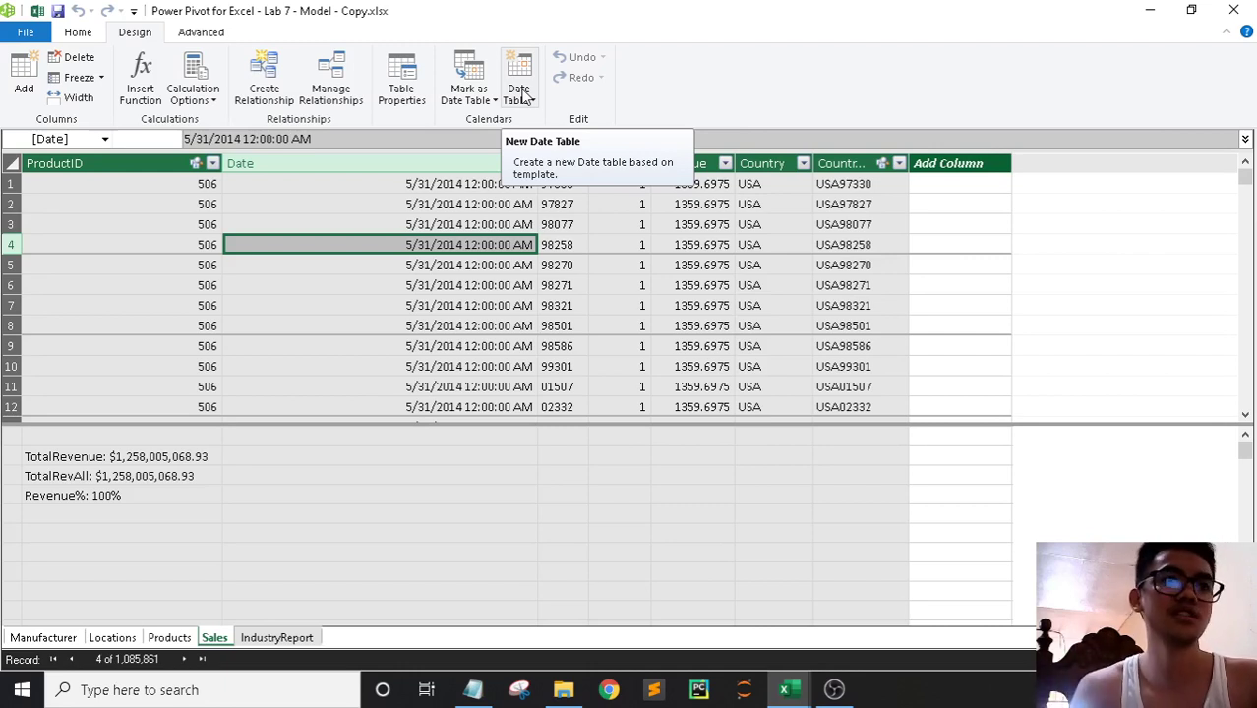
Create a new Calendar date table and inspect its Year, Month, MMM-YYYY and weekday formulas
{"action": "left_click", "coordinate": [526, 95]}
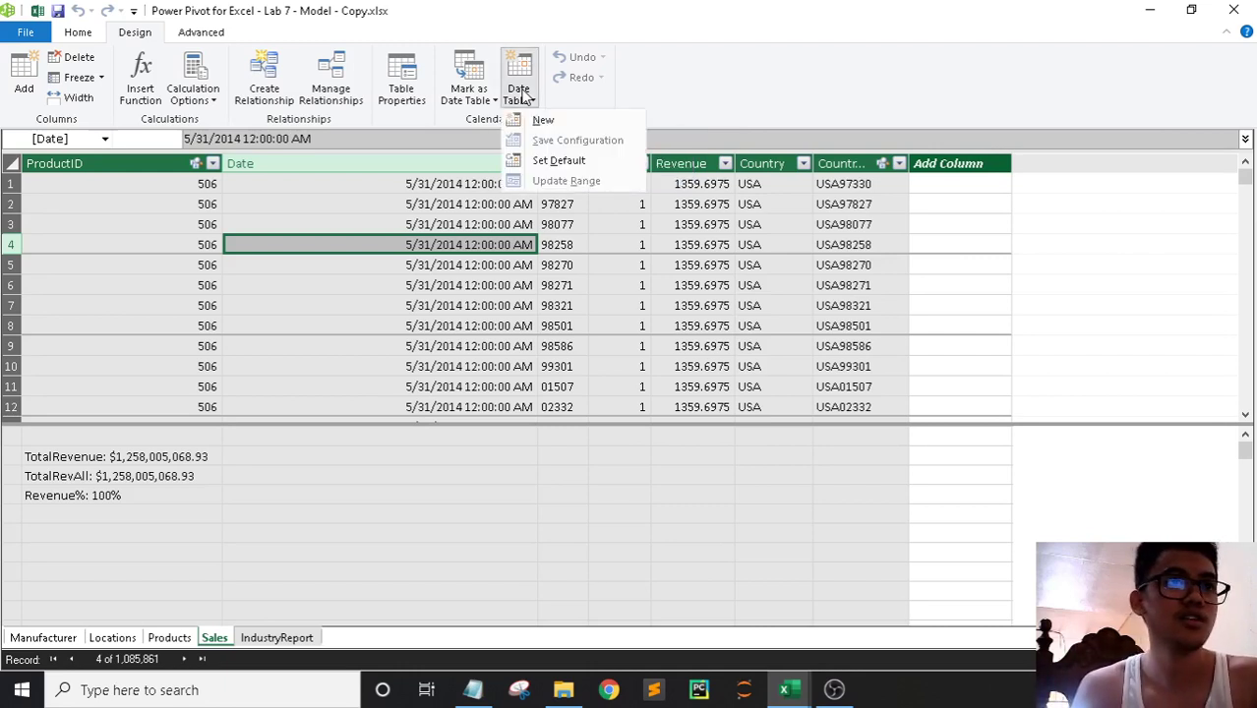
{"action": "left_click", "coordinate": [542, 119]}
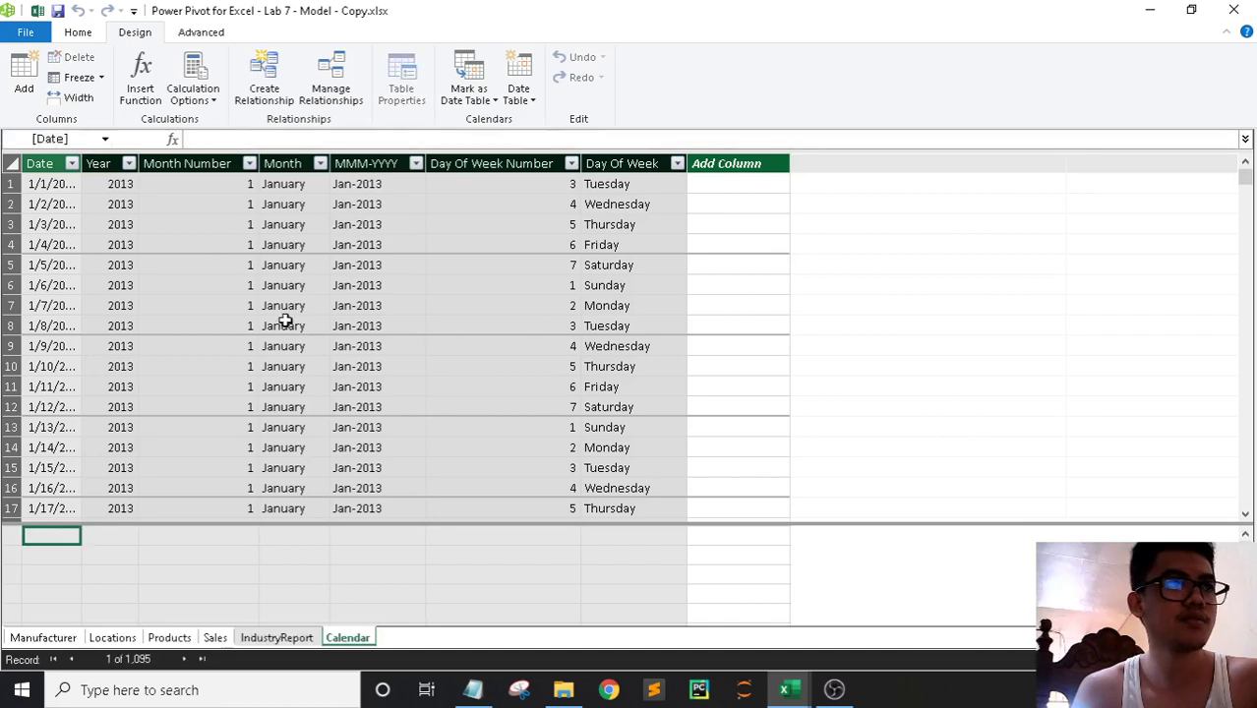
{"action": "left_click", "coordinate": [40, 208]}
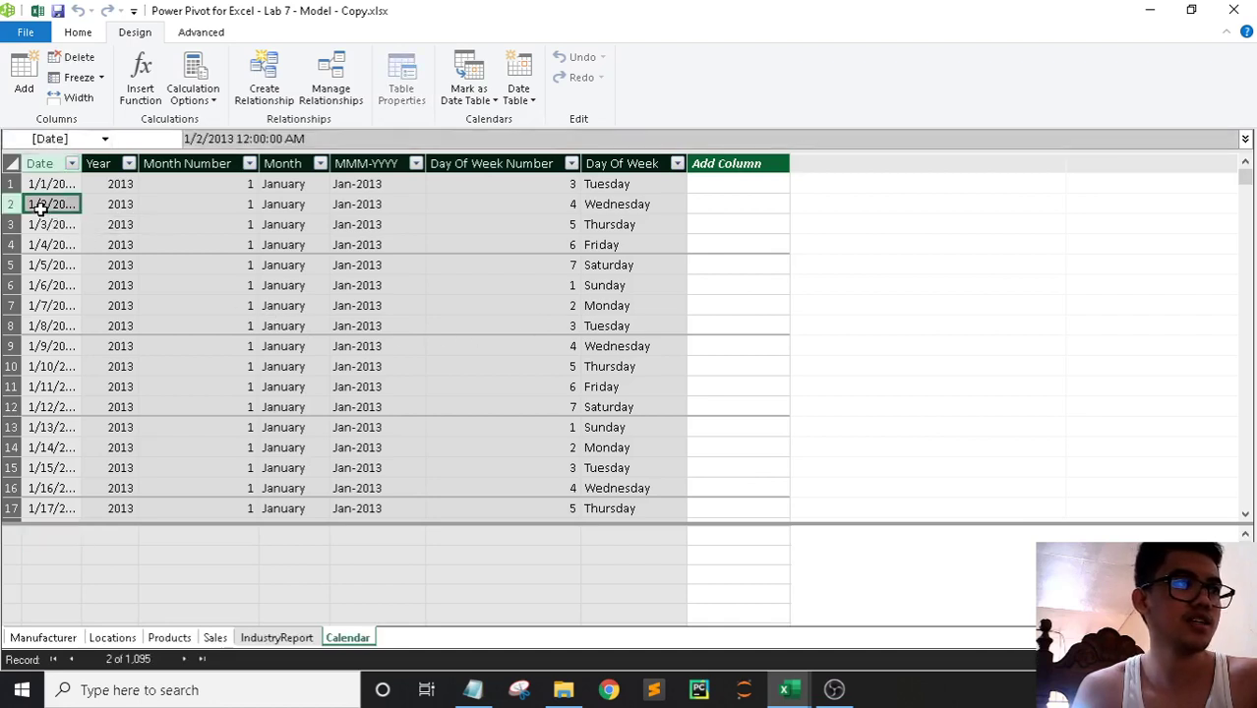
{"action": "left_click", "coordinate": [106, 224]}
{"action": "left_click", "coordinate": [237, 232]}
{"action": "left_click", "coordinate": [292, 232]}
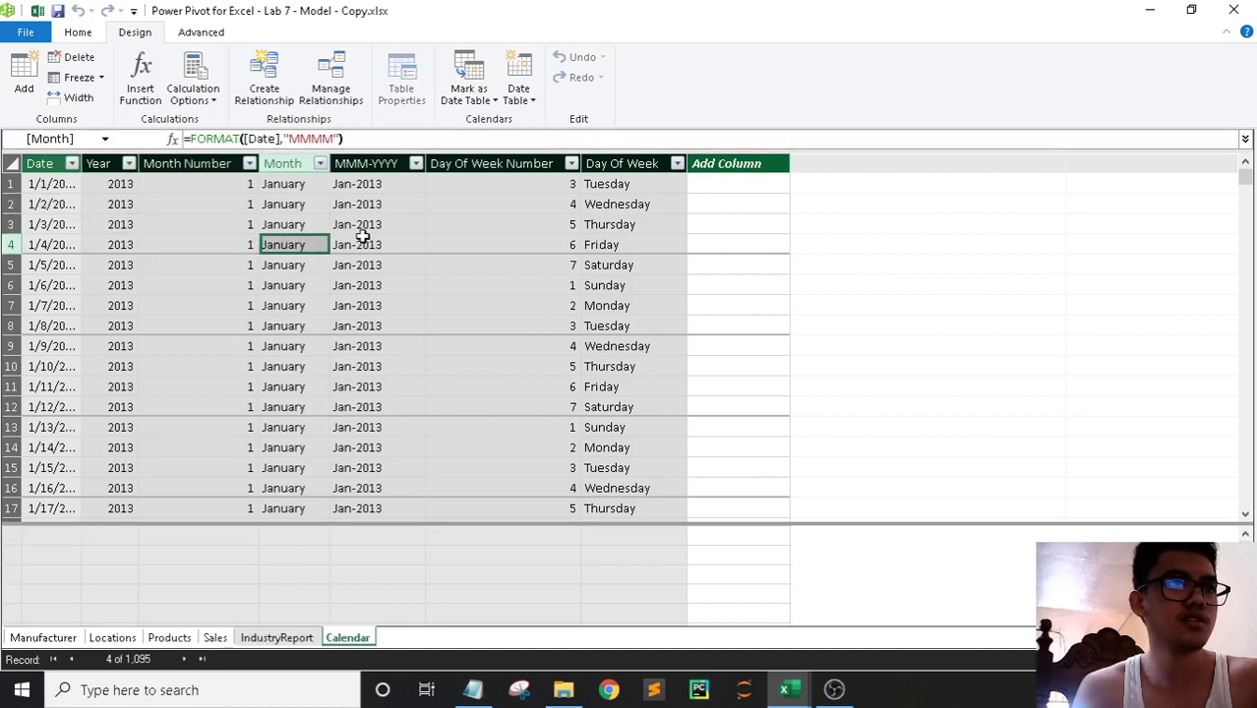
{"action": "left_click", "coordinate": [362, 232]}
{"action": "left_click", "coordinate": [489, 227]}
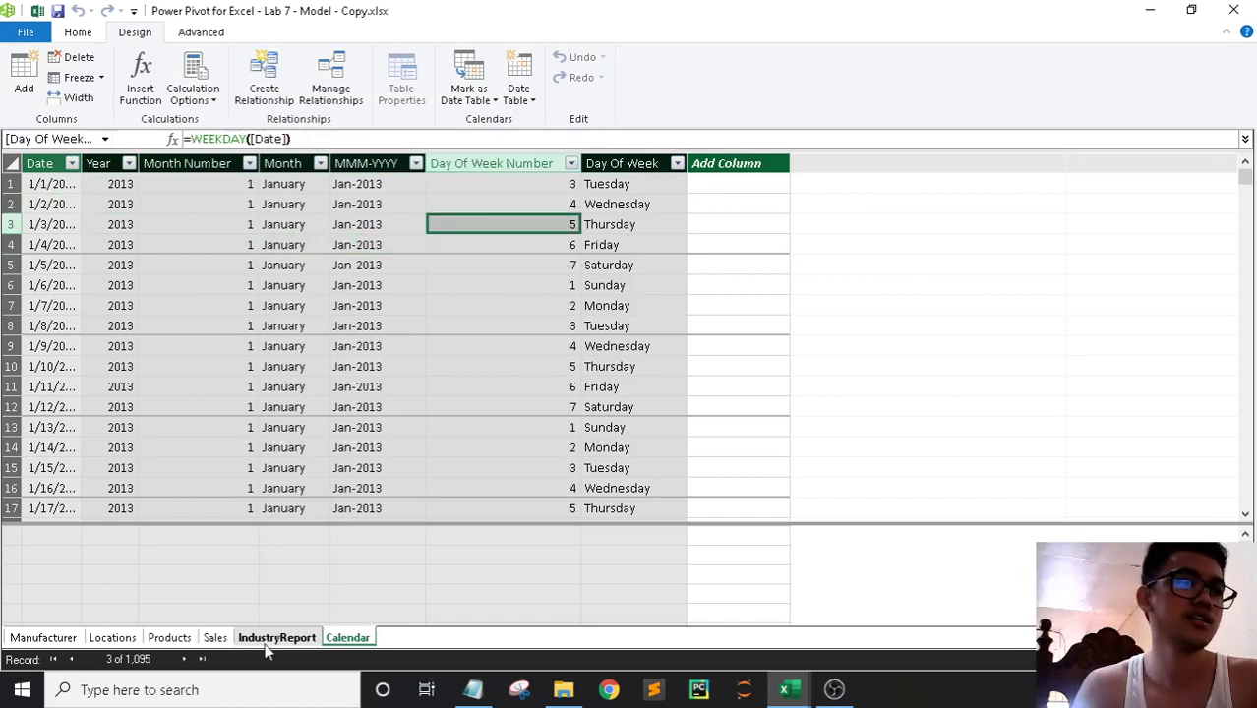
Add Calendar Year as pivot columns in the workbook and dismiss the relationships notice
{"action": "mouse_move", "coordinate": [785, 689]}
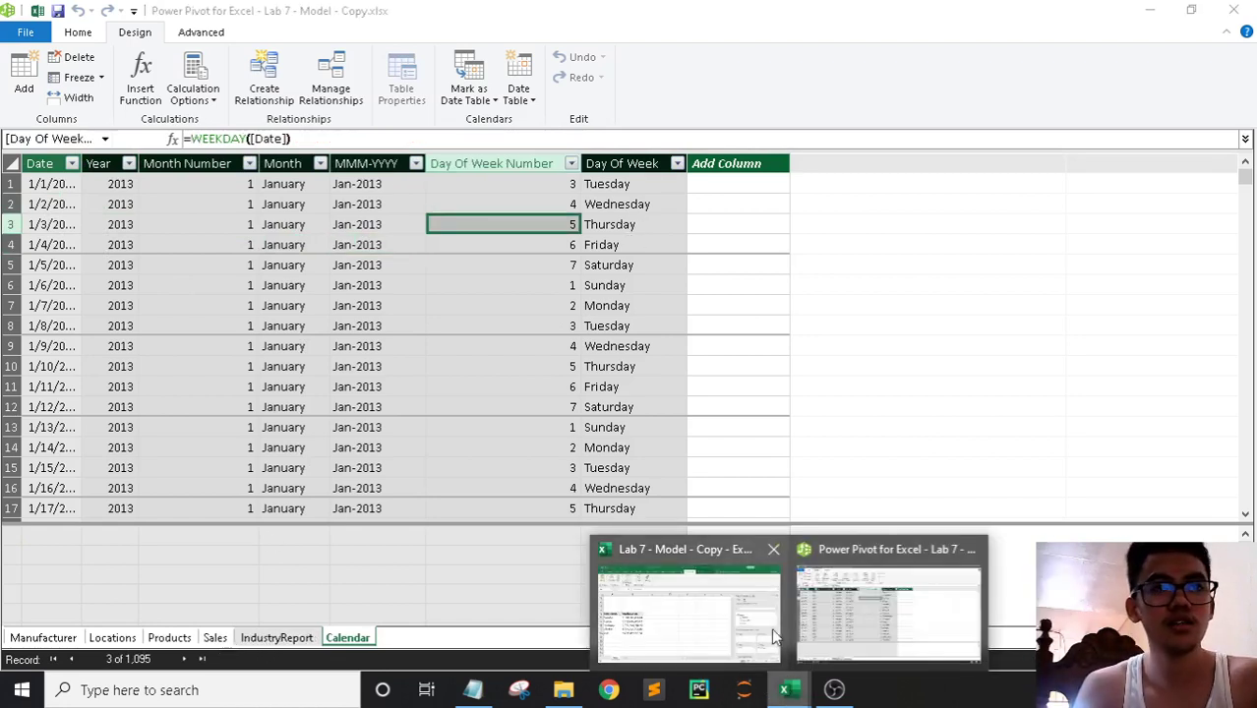
{"action": "left_click", "coordinate": [698, 609]}
{"action": "scroll", "coordinate": [1090, 384], "scroll_direction": "up", "scroll_amount": 2}
{"action": "scroll", "coordinate": [1090, 383], "scroll_direction": "up", "scroll_amount": 2}
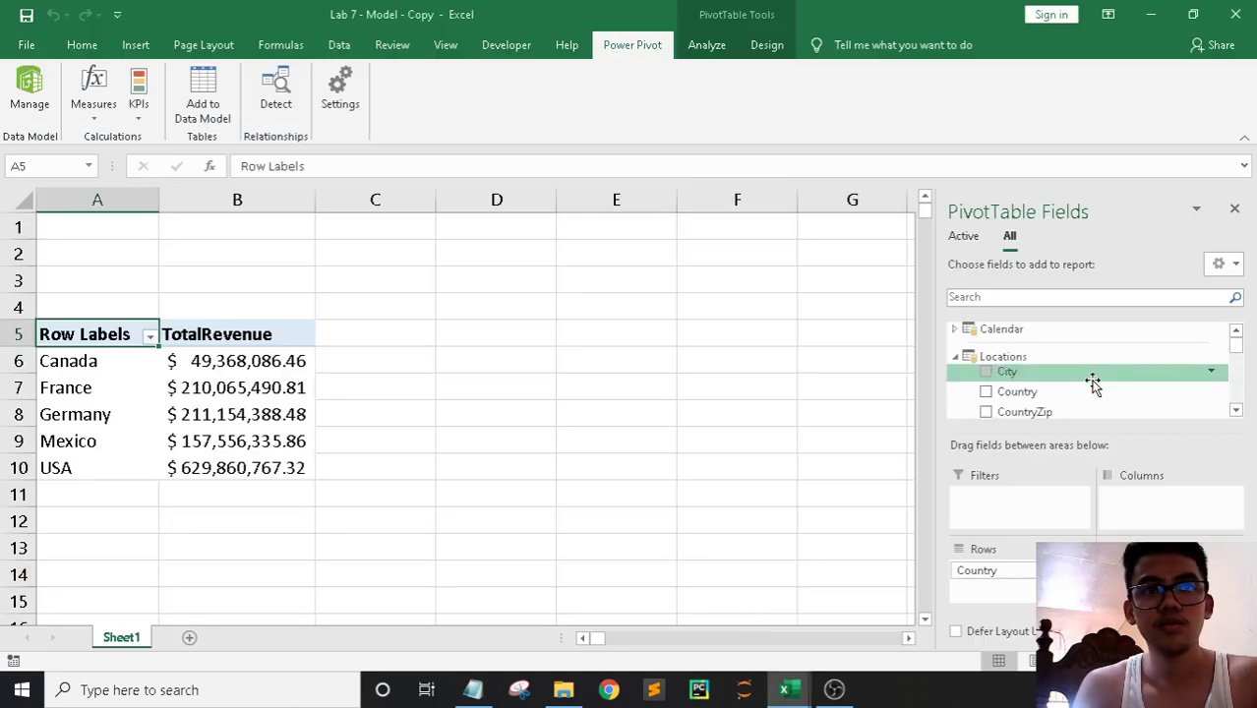
{"action": "scroll", "coordinate": [1090, 383], "scroll_direction": "up", "scroll_amount": 1}
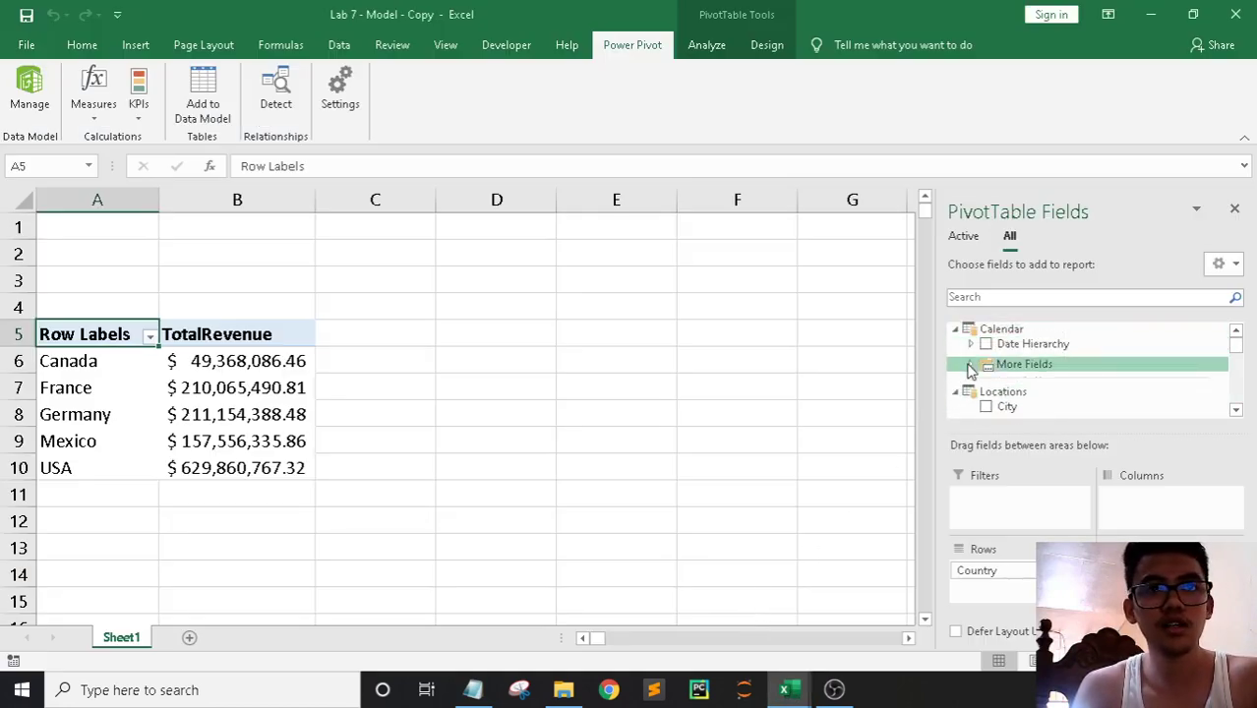
{"action": "left_click", "coordinate": [971, 364]}
{"action": "scroll", "coordinate": [1075, 361], "scroll_direction": "down", "scroll_amount": 2}
{"action": "scroll", "coordinate": [1080, 364], "scroll_direction": "down", "scroll_amount": 1}
{"action": "scroll", "coordinate": [1079, 364], "scroll_direction": "up", "scroll_amount": 1}
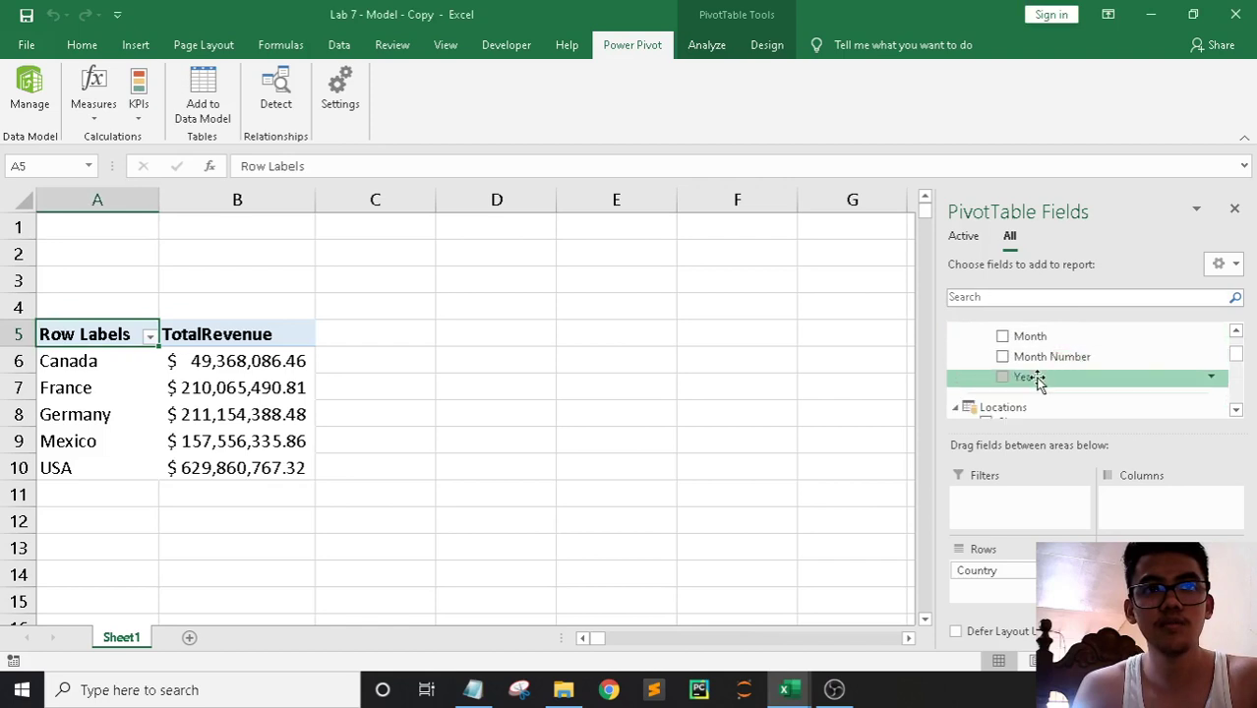
{"action": "left_click_drag", "start_coordinate": [1038, 381], "coordinate": [1171, 502]}
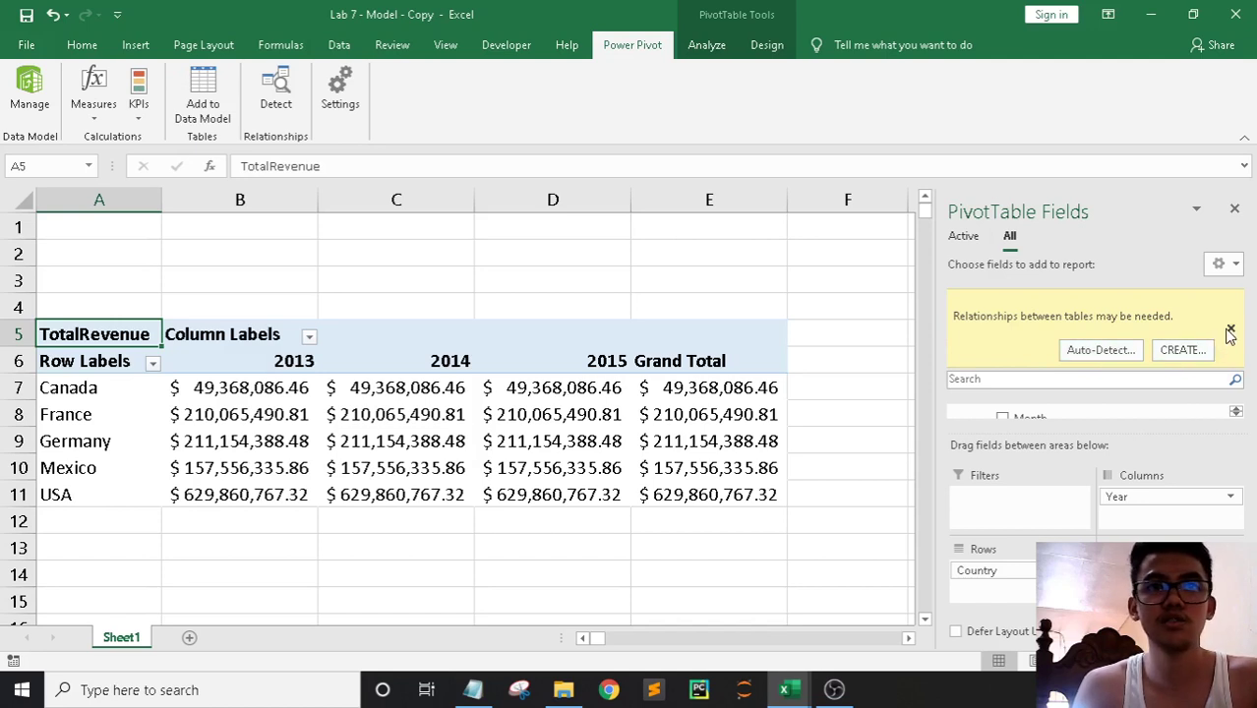
{"action": "left_click", "coordinate": [1229, 331]}
Remove Year from the pivot columns and go back to the Power Pivot window
{"action": "left_click_drag", "start_coordinate": [1156, 495], "coordinate": [972, 457]}
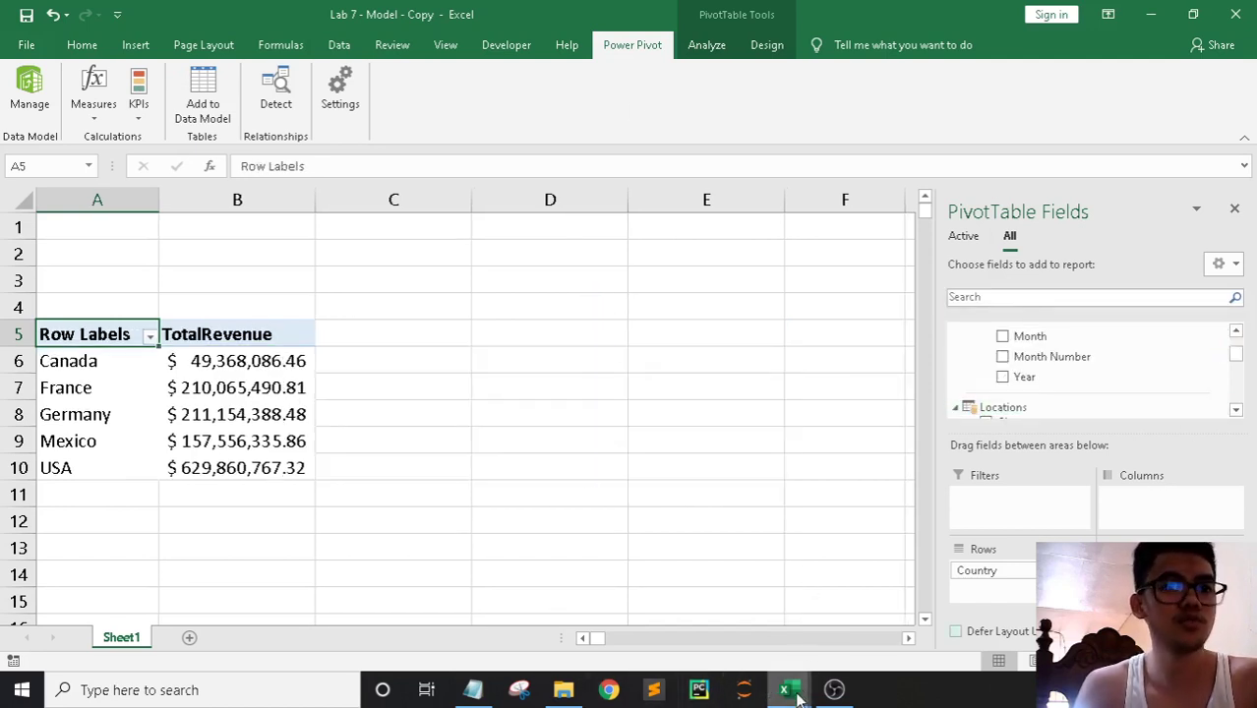
{"action": "mouse_move", "coordinate": [792, 687]}
{"action": "left_click", "coordinate": [872, 625]}
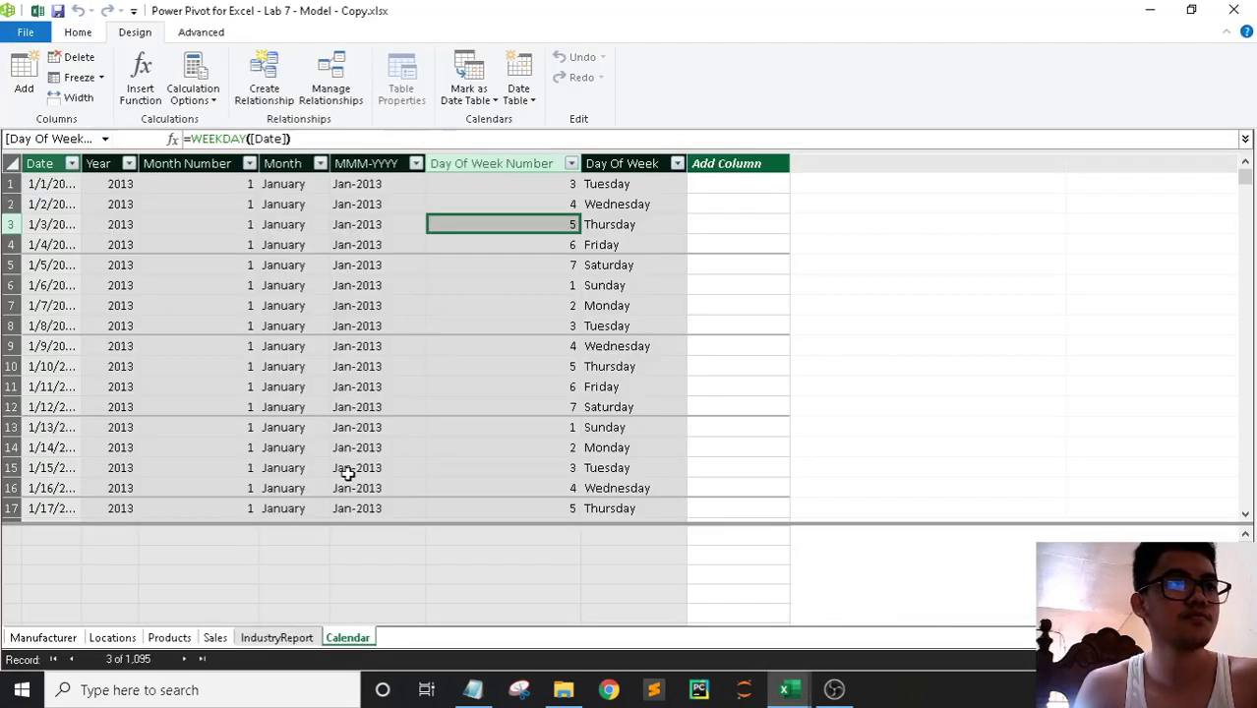
Switch to Diagram View and move the Calendar table beside the Sales table
{"action": "left_click", "coordinate": [75, 32]}
{"action": "left_click", "coordinate": [1113, 81]}
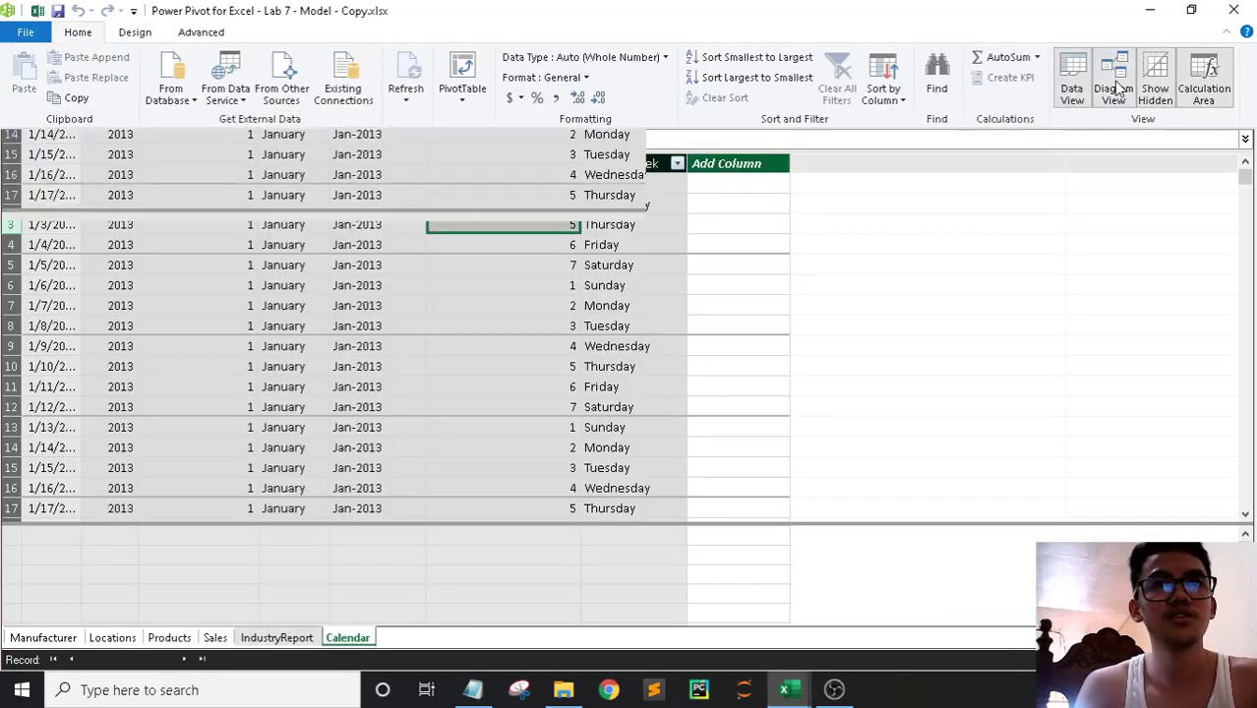
{"action": "scroll", "coordinate": [787, 394], "scroll_direction": "down", "scroll_amount": 1}
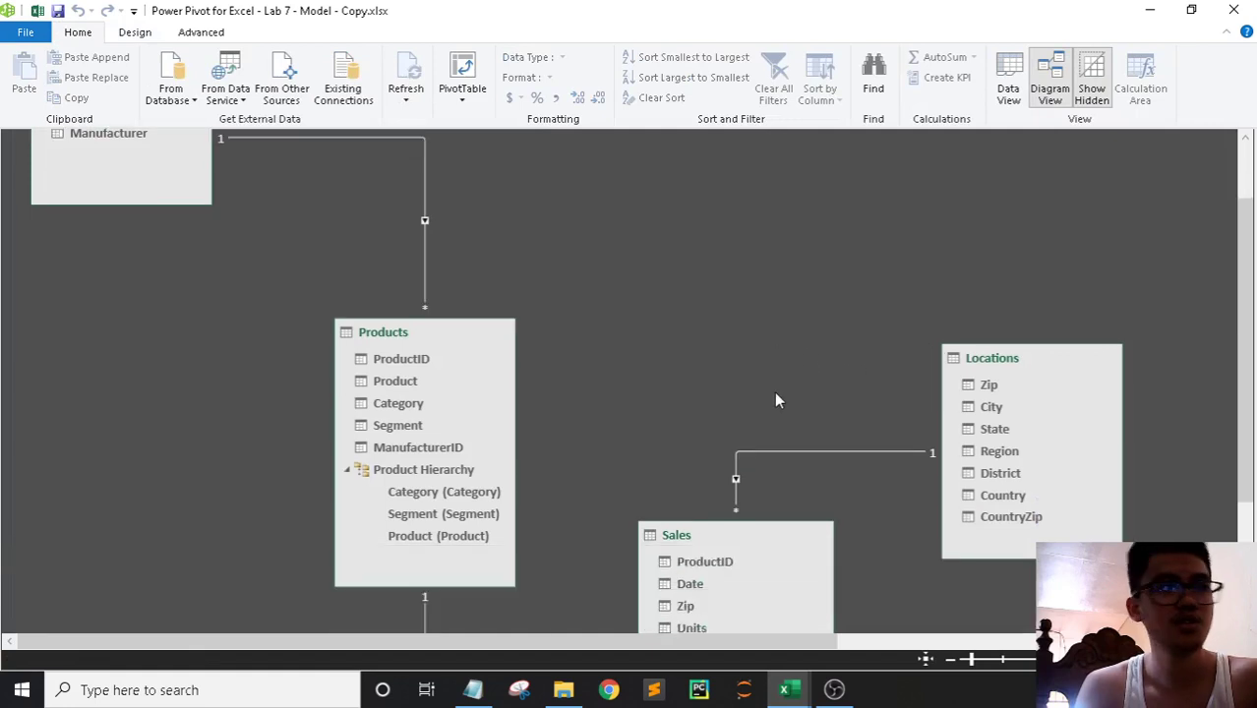
{"action": "scroll", "coordinate": [772, 413], "scroll_direction": "down", "scroll_amount": 2}
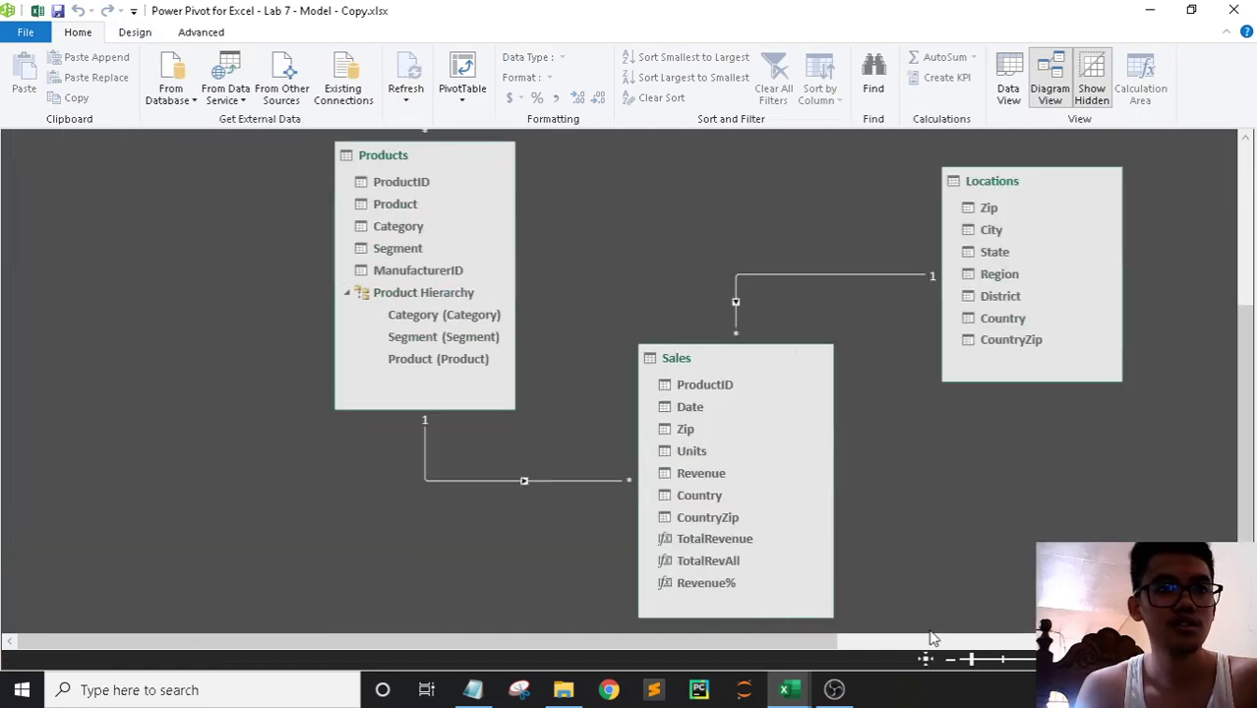
{"action": "scroll", "coordinate": [630, 641], "scroll_direction": "right", "scroll_amount": 5}
{"action": "scroll", "coordinate": [629, 642], "scroll_direction": "right", "scroll_amount": 5}
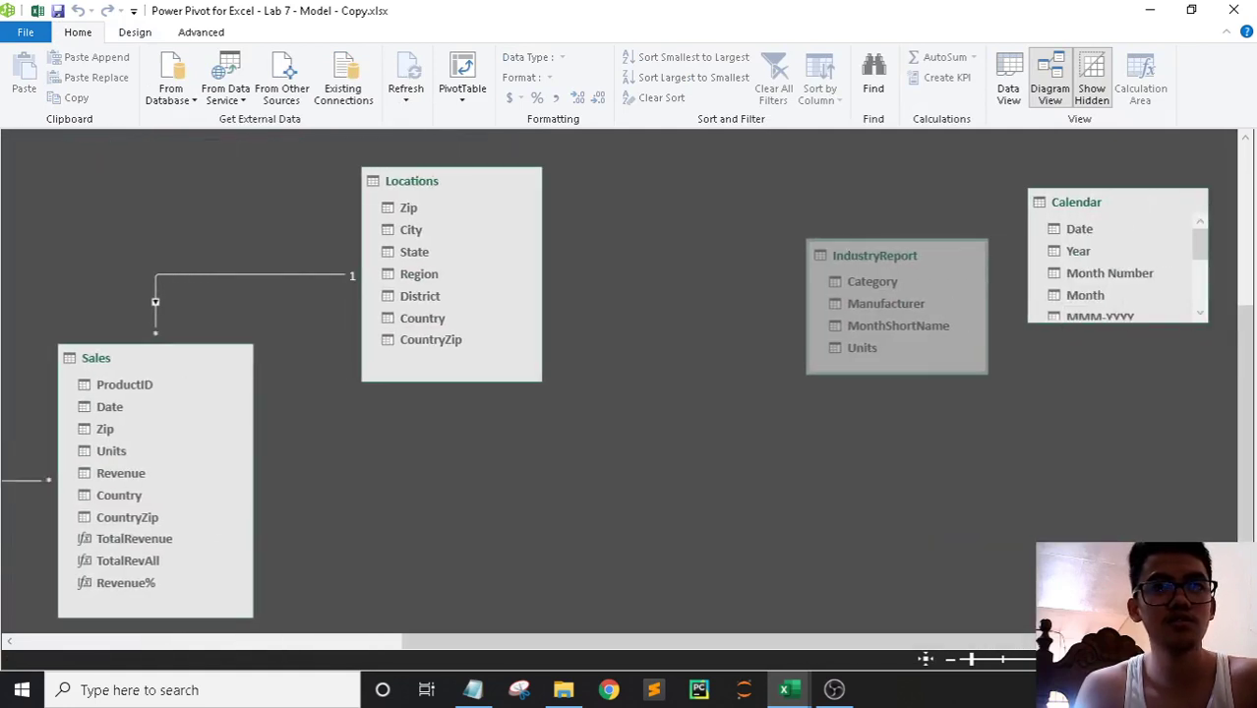
{"action": "mouse_move", "coordinate": [1143, 201]}
{"action": "left_mouse_down"}
{"action": "mouse_move", "coordinate": [369, 449]}
{"action": "mouse_move", "coordinate": [497, 476]}
{"action": "left_mouse_up"}
Relate Calendar Date to the Sales Date column and close Power Pivot
{"action": "scroll", "coordinate": [479, 513], "scroll_direction": "left", "scroll_amount": 3}
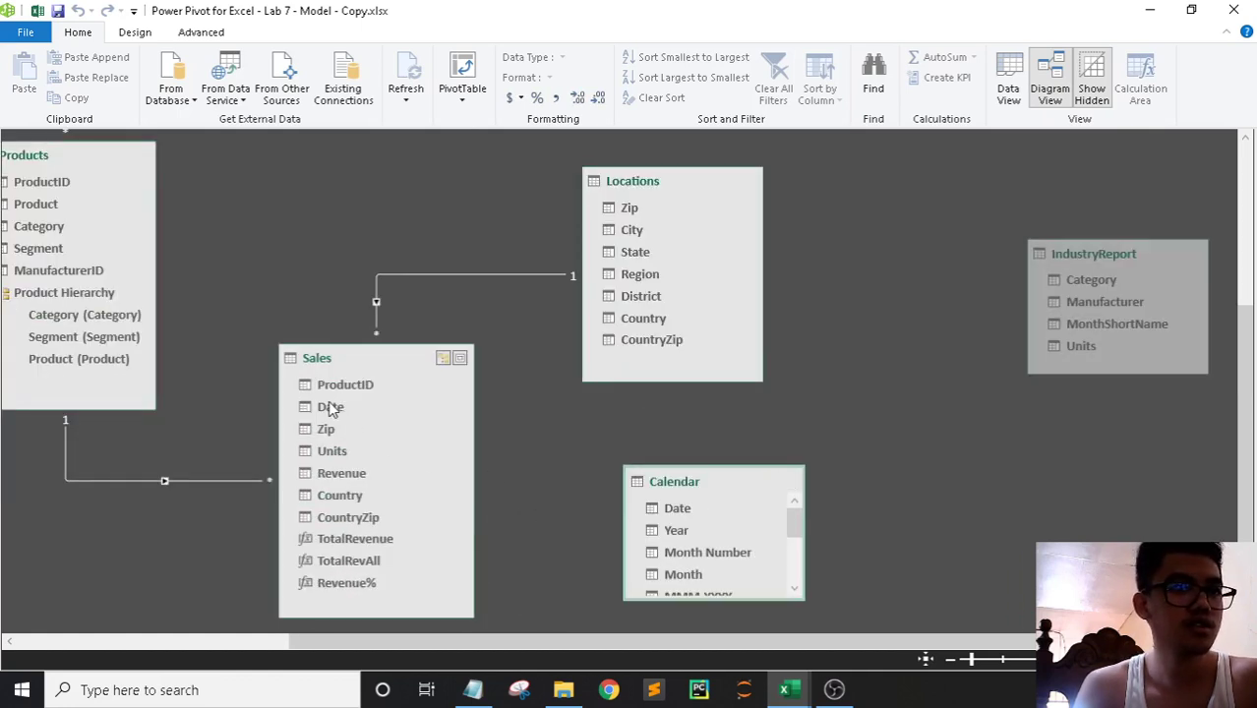
{"action": "left_click_drag", "start_coordinate": [677, 507], "coordinate": [337, 408]}
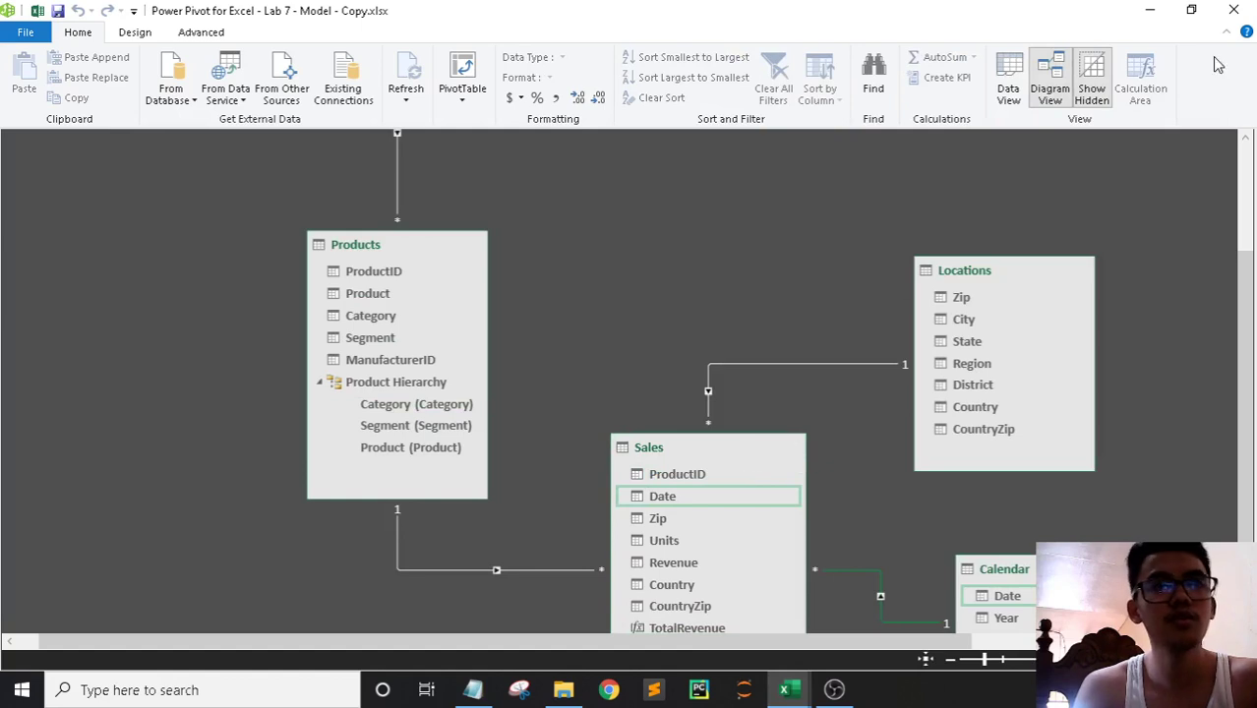
{"action": "left_click", "coordinate": [1234, 10]}
Add the Calendar Date Hierarchy as pivot columns and expand then collapse 2013
{"action": "scroll", "coordinate": [1080, 381], "scroll_direction": "up", "scroll_amount": 2}
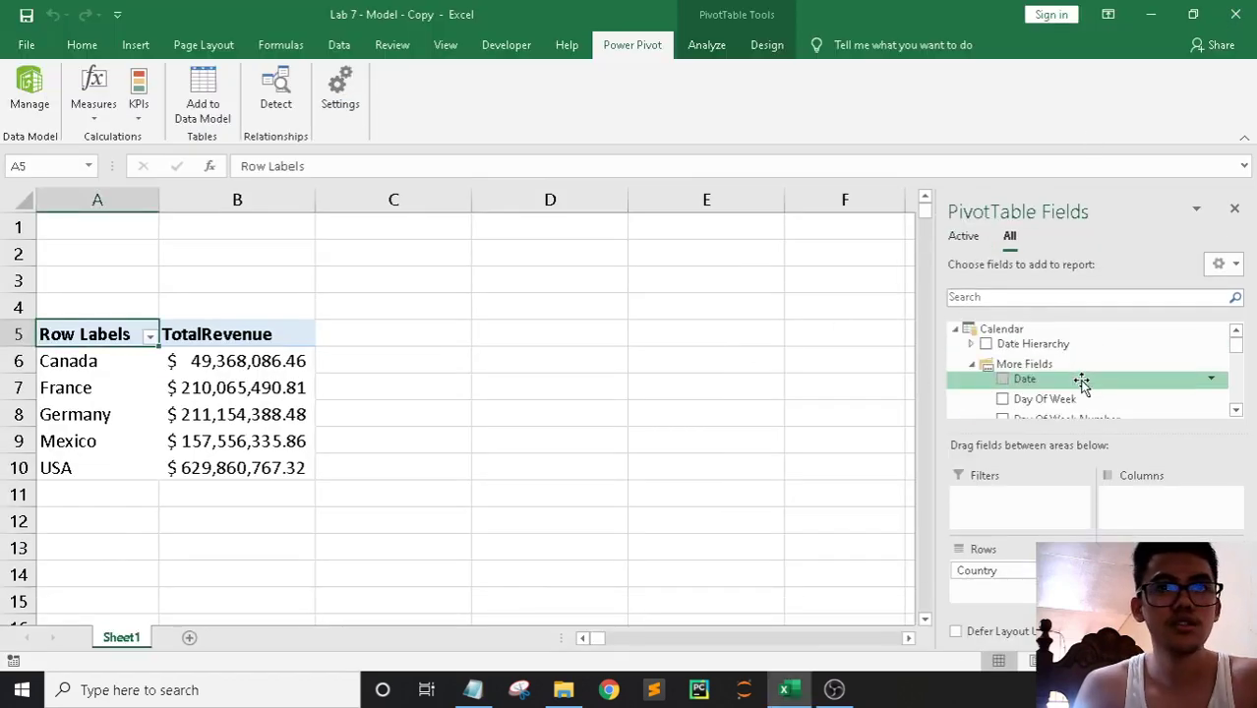
{"action": "scroll", "coordinate": [1082, 385], "scroll_direction": "down", "scroll_amount": 1}
{"action": "scroll", "coordinate": [1050, 387], "scroll_direction": "up", "scroll_amount": 1}
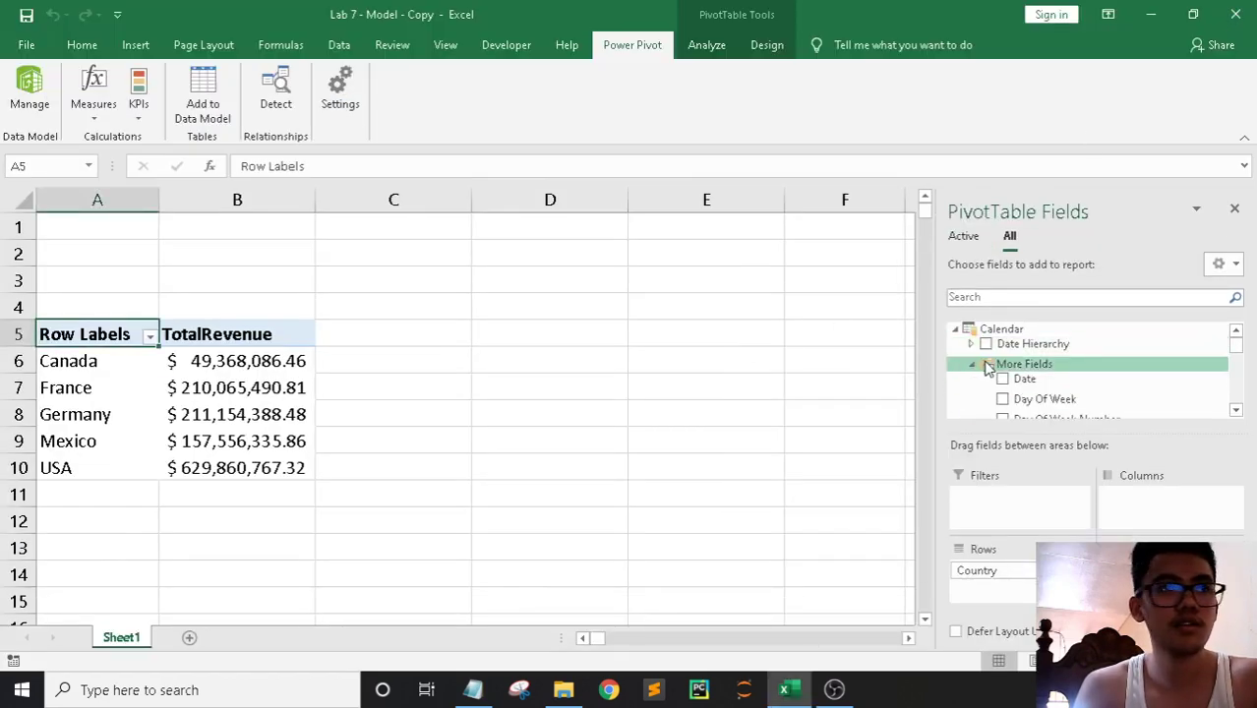
{"action": "left_click", "coordinate": [987, 343]}
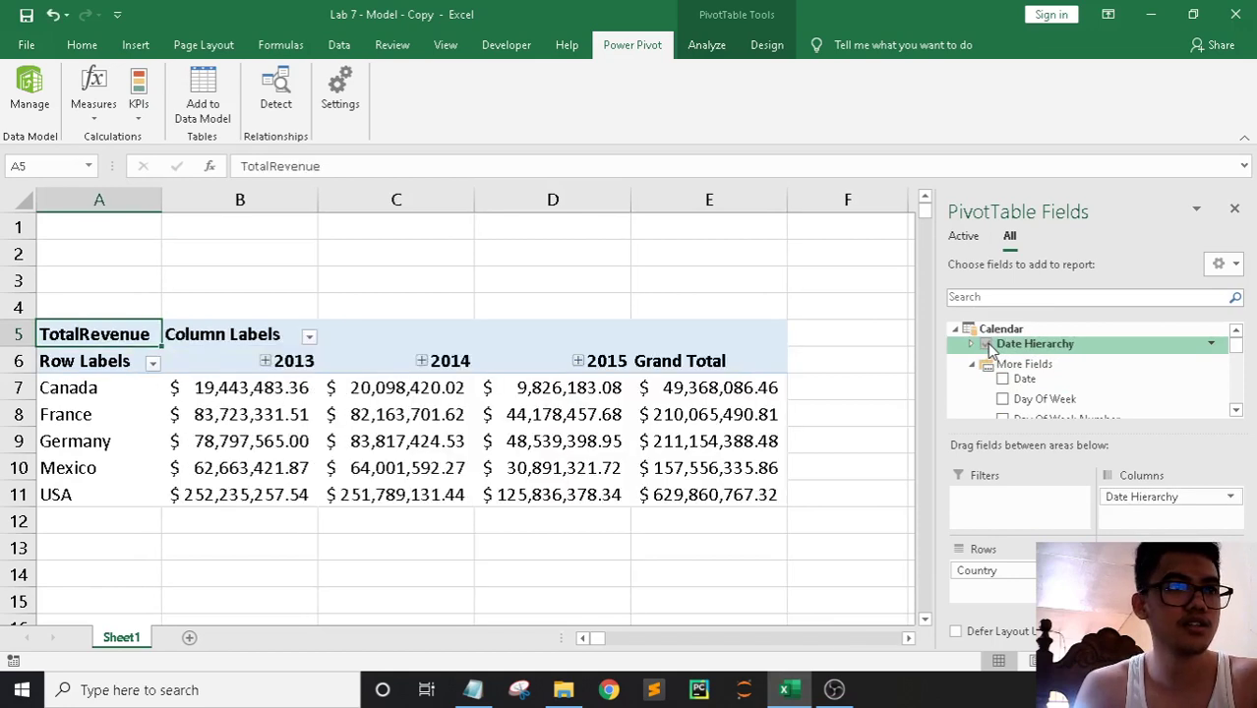
{"action": "left_click", "coordinate": [265, 360]}
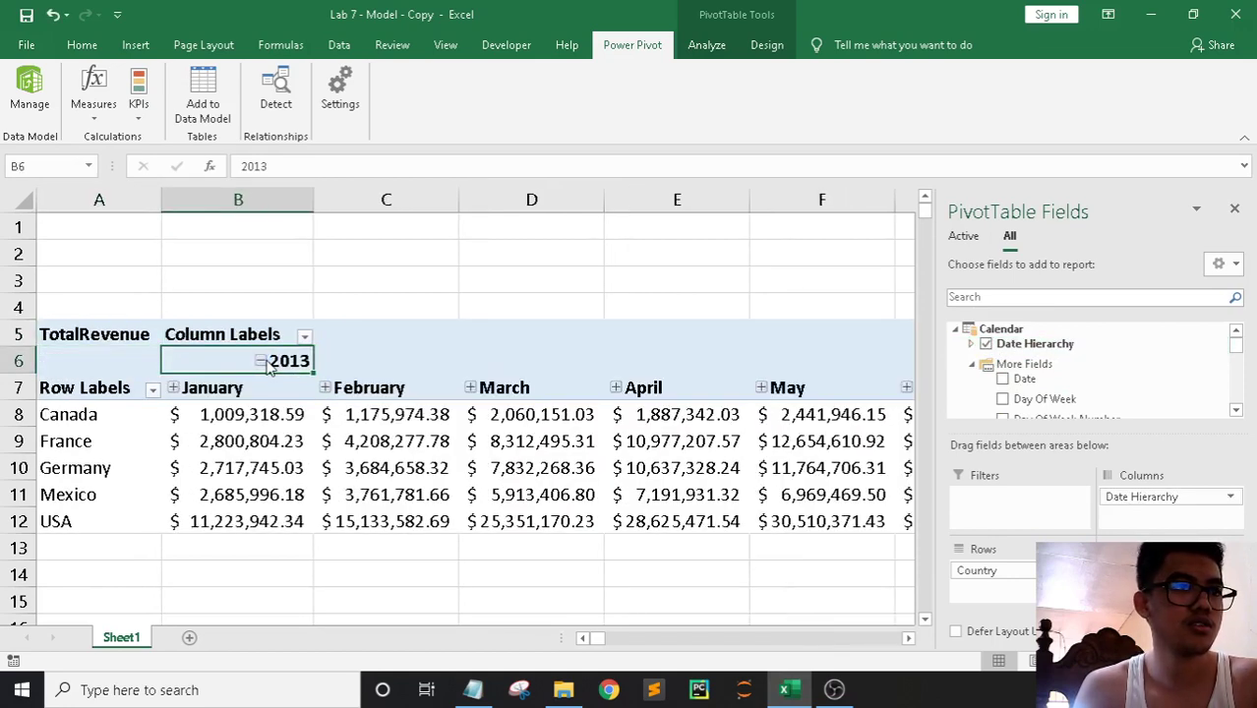
{"action": "left_click", "coordinate": [263, 361]}
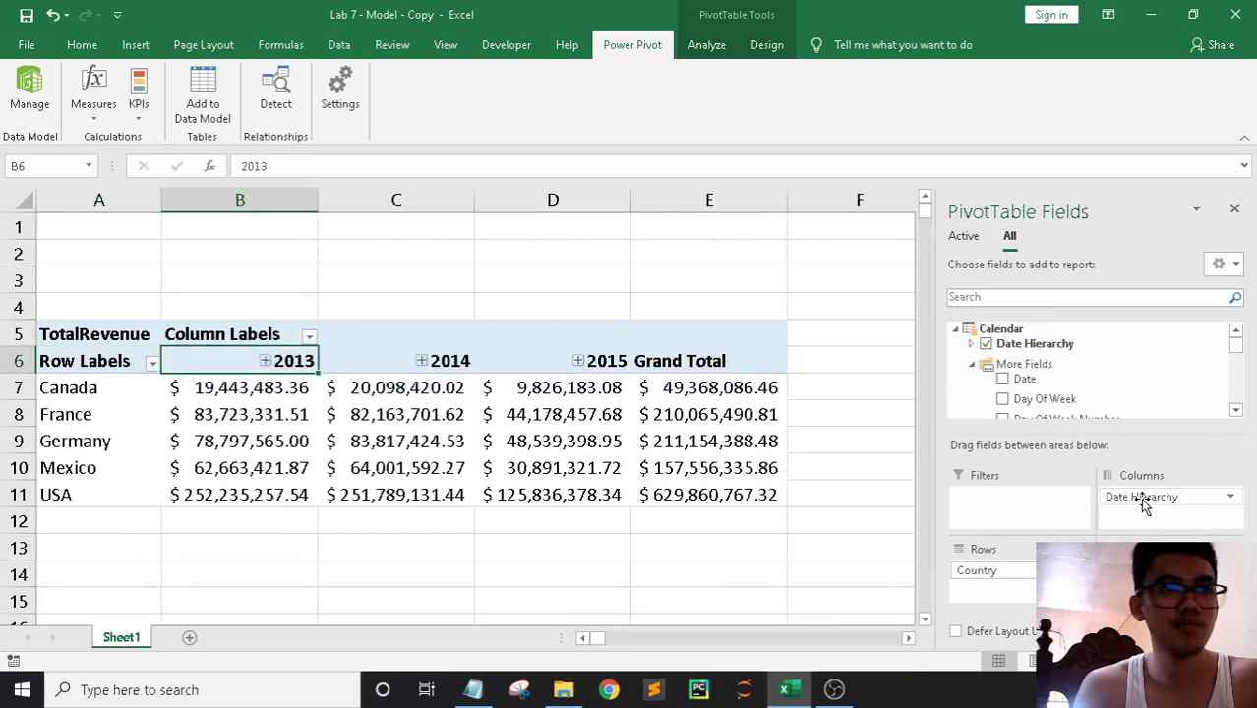
Move Date Hierarchy to the rows above Country and expand and collapse the 2013 group
{"action": "left_click_drag", "start_coordinate": [1142, 498], "coordinate": [984, 563]}
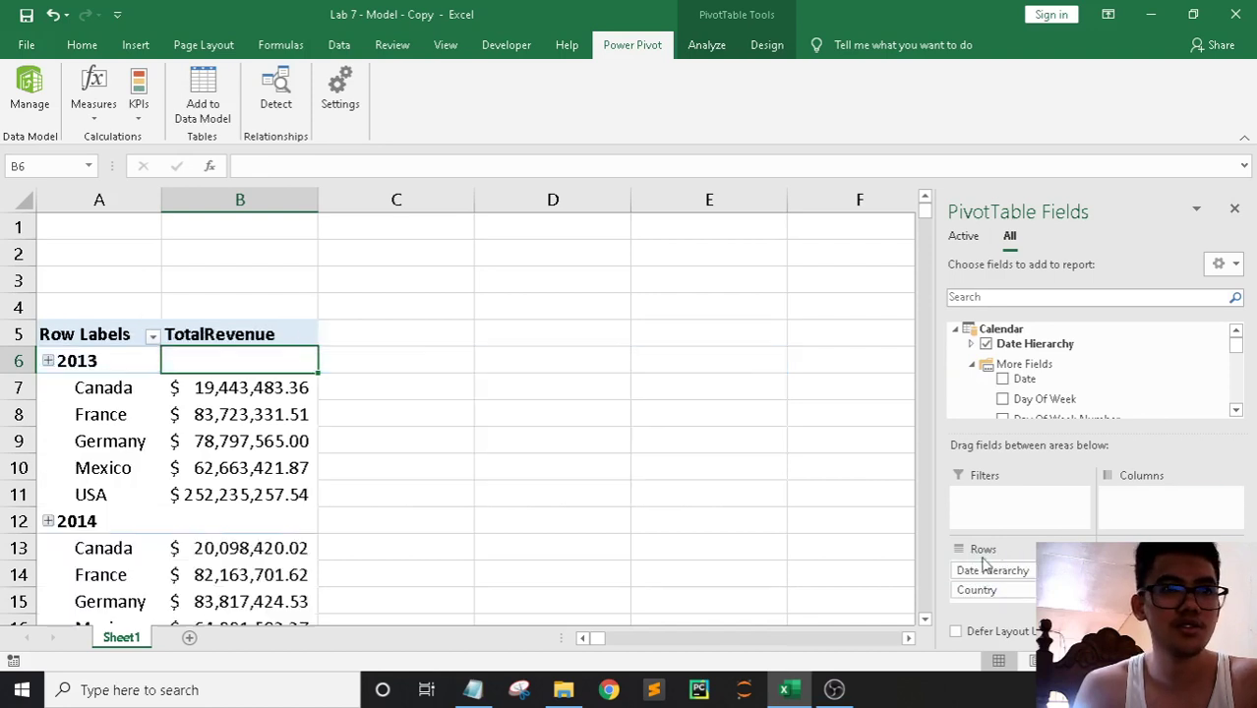
{"action": "left_click", "coordinate": [47, 361]}
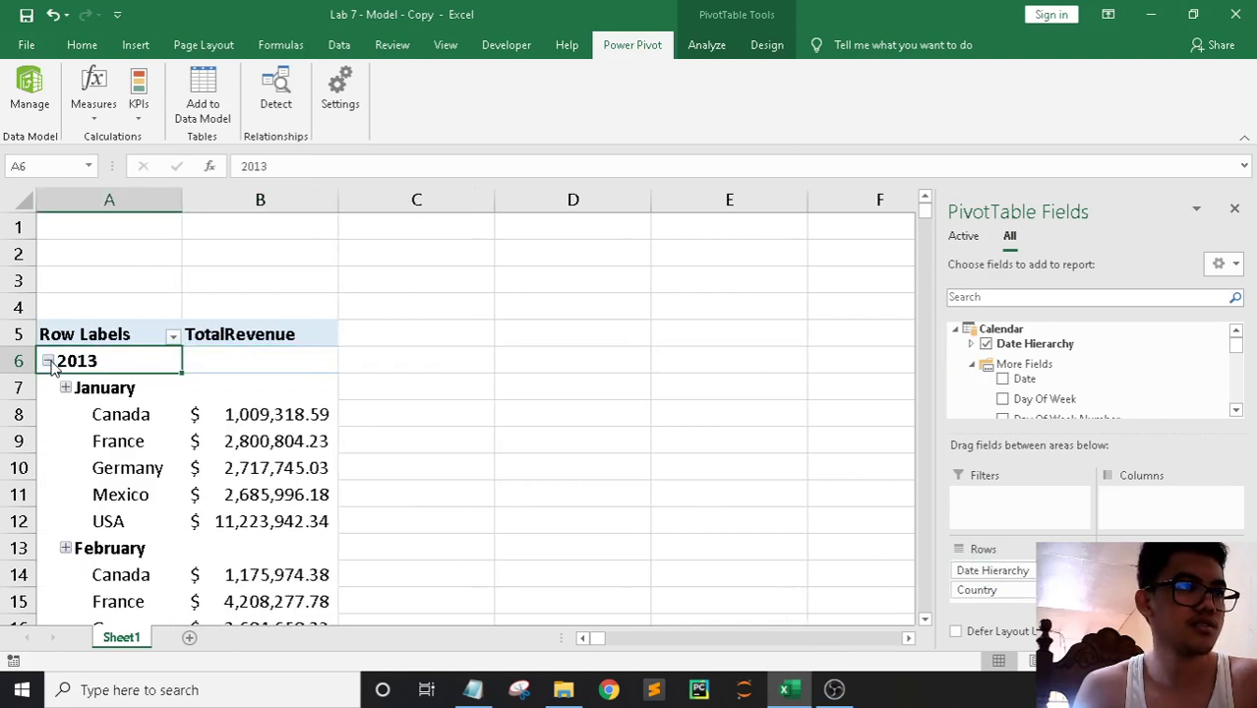
{"action": "left_click", "coordinate": [49, 362]}
{"action": "left_click", "coordinate": [49, 362]}
{"action": "left_click", "coordinate": [49, 362]}
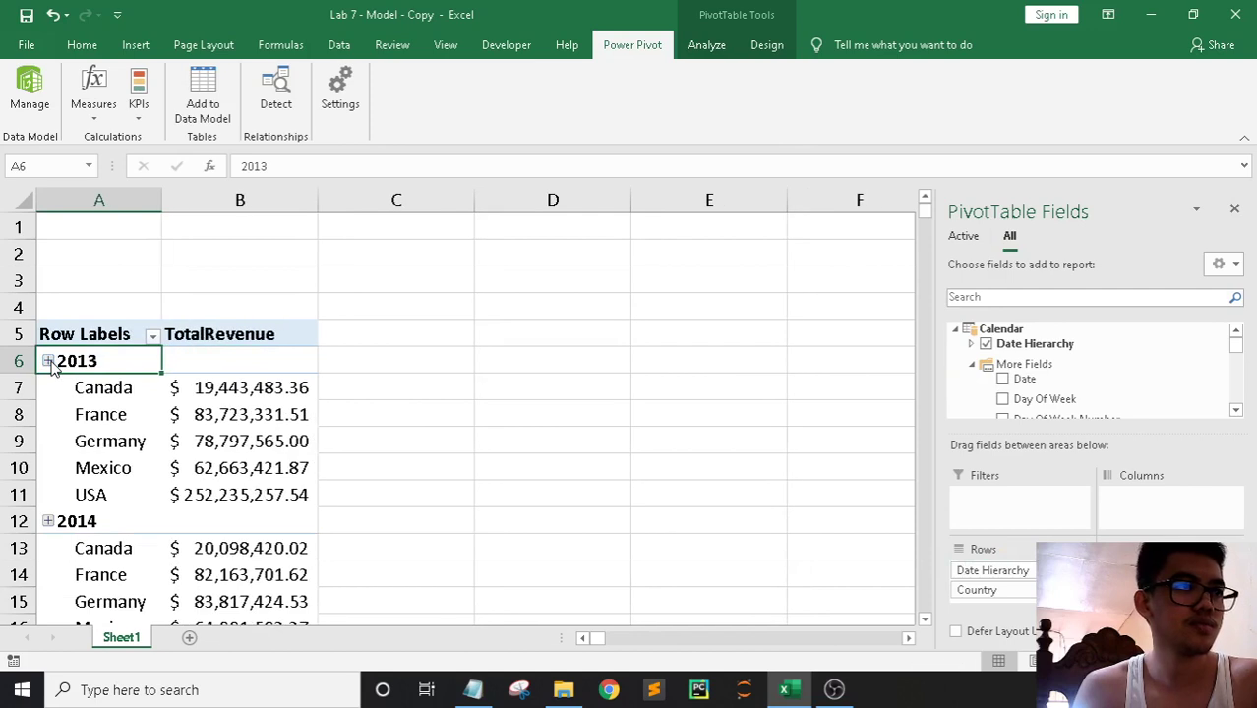
Remove Country from the pivot rows and put Calendar Year in the columns
{"action": "left_click_drag", "start_coordinate": [994, 590], "coordinate": [800, 427]}
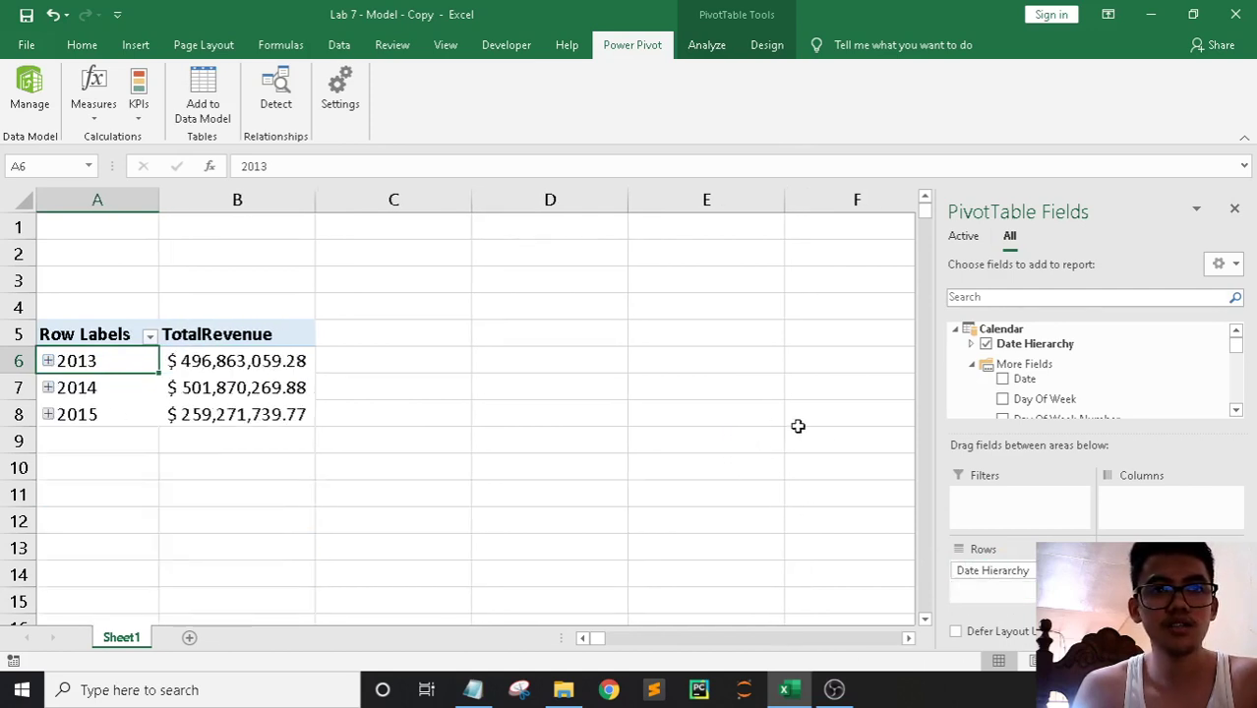
{"action": "scroll", "coordinate": [1122, 357], "scroll_direction": "down", "scroll_amount": 1}
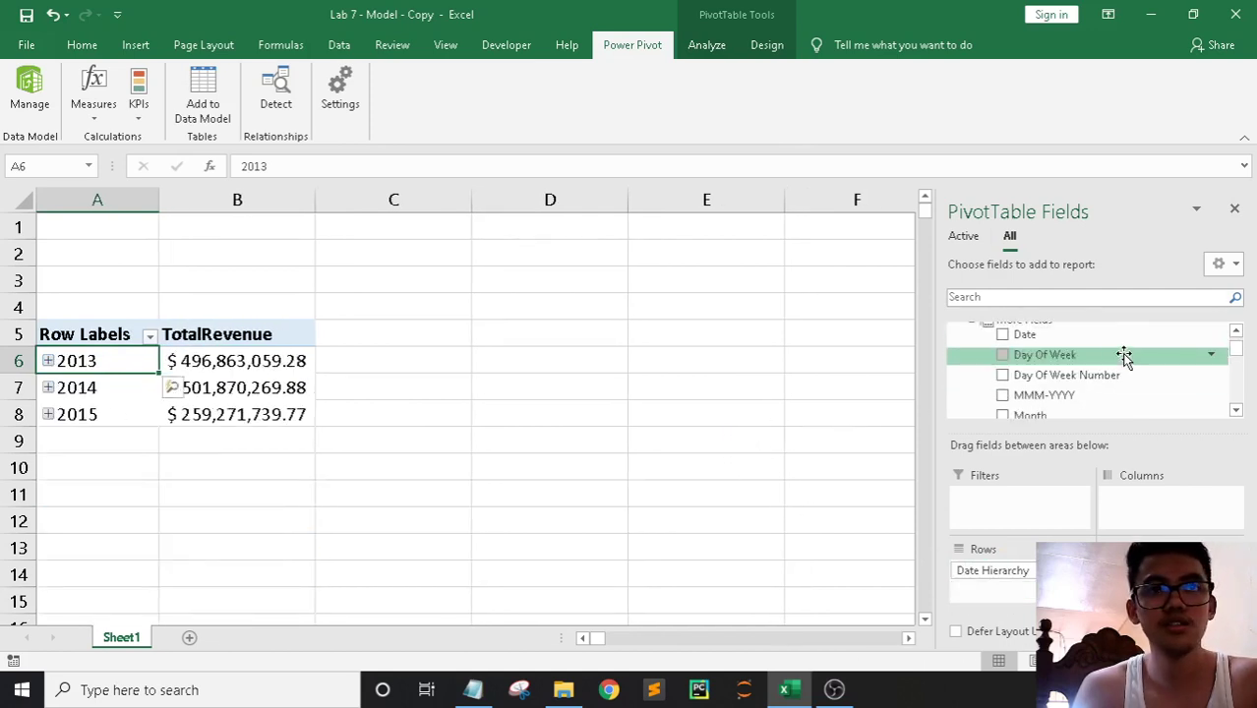
{"action": "scroll", "coordinate": [1123, 357], "scroll_direction": "up", "scroll_amount": 1}
{"action": "scroll", "coordinate": [1056, 373], "scroll_direction": "down", "scroll_amount": 2}
{"action": "scroll", "coordinate": [1055, 376], "scroll_direction": "up", "scroll_amount": 2}
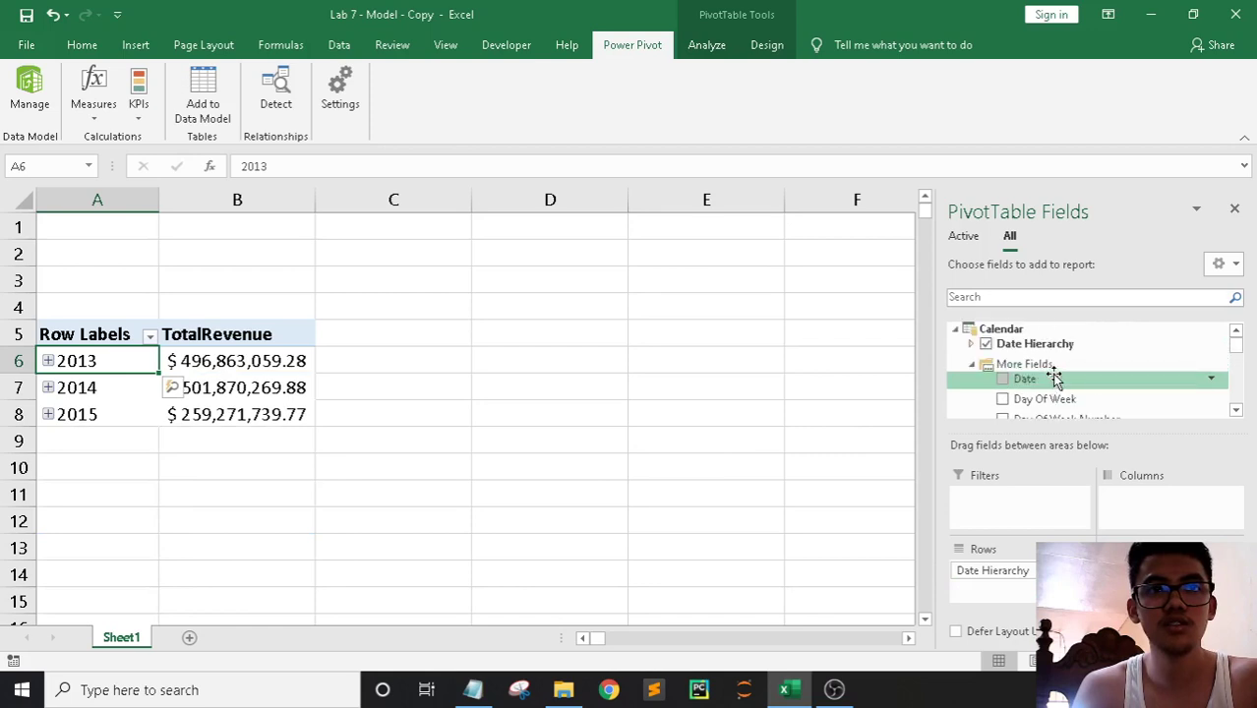
{"action": "scroll", "coordinate": [1050, 383], "scroll_direction": "down", "scroll_amount": 1}
{"action": "scroll", "coordinate": [1049, 382], "scroll_direction": "down", "scroll_amount": 2}
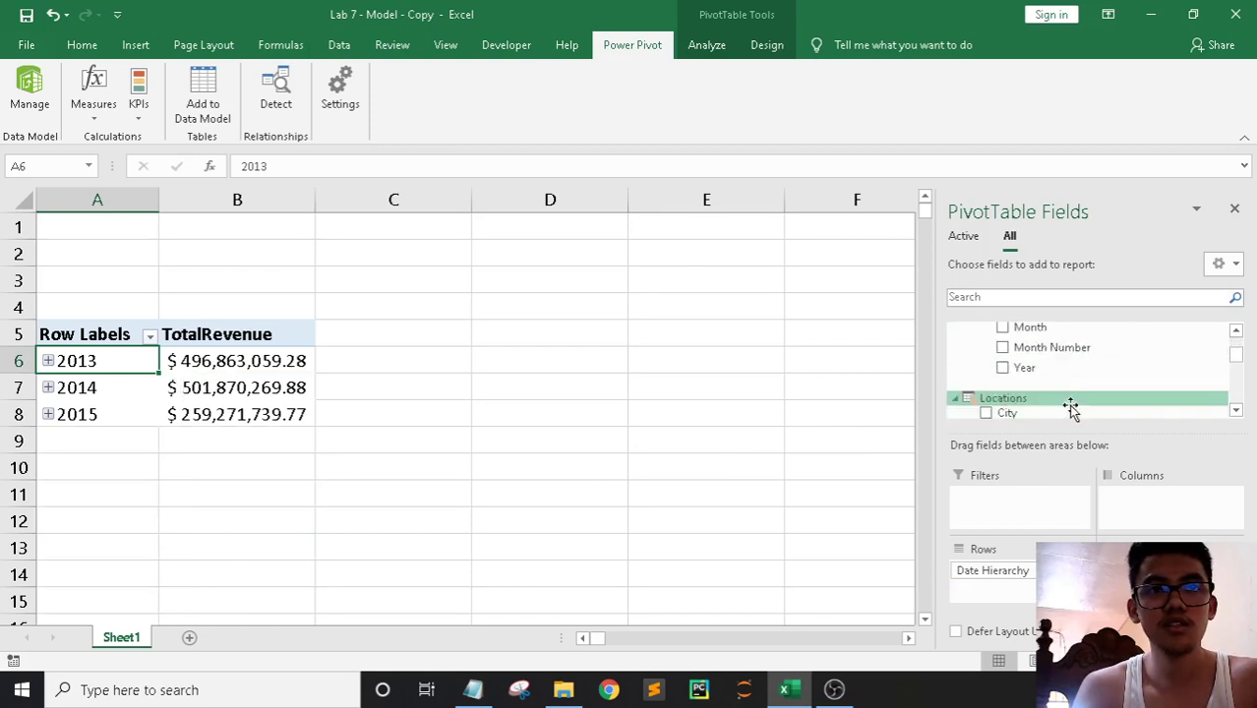
{"action": "scroll", "coordinate": [1048, 393], "scroll_direction": "down", "scroll_amount": 1}
{"action": "scroll", "coordinate": [1049, 367], "scroll_direction": "up", "scroll_amount": 1}
{"action": "left_click_drag", "start_coordinate": [1049, 366], "coordinate": [1180, 502]}
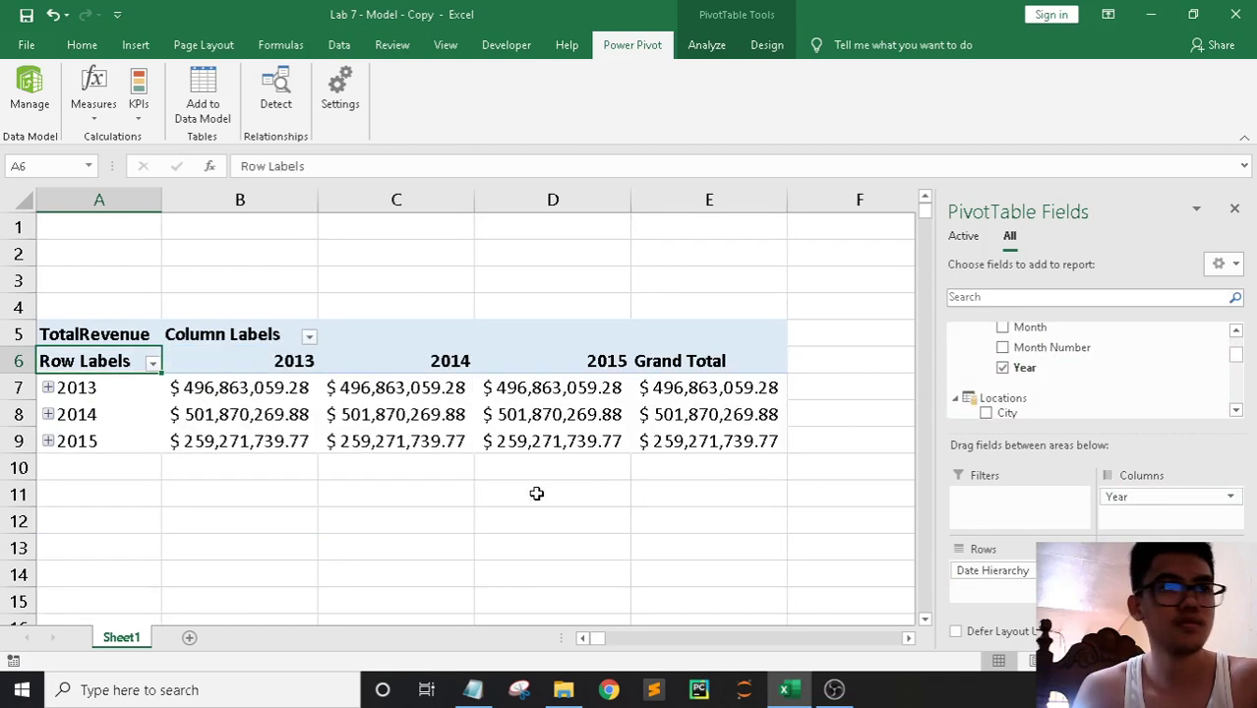
{"action": "mouse_move", "coordinate": [481, 395]}
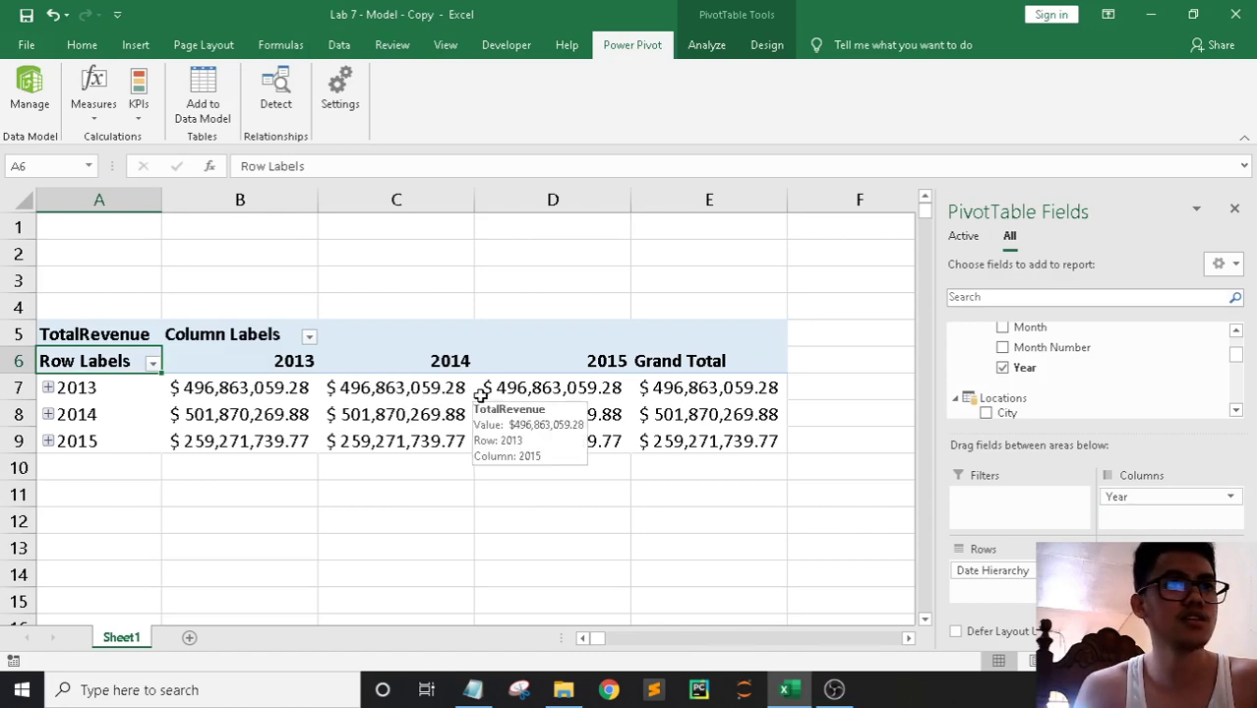